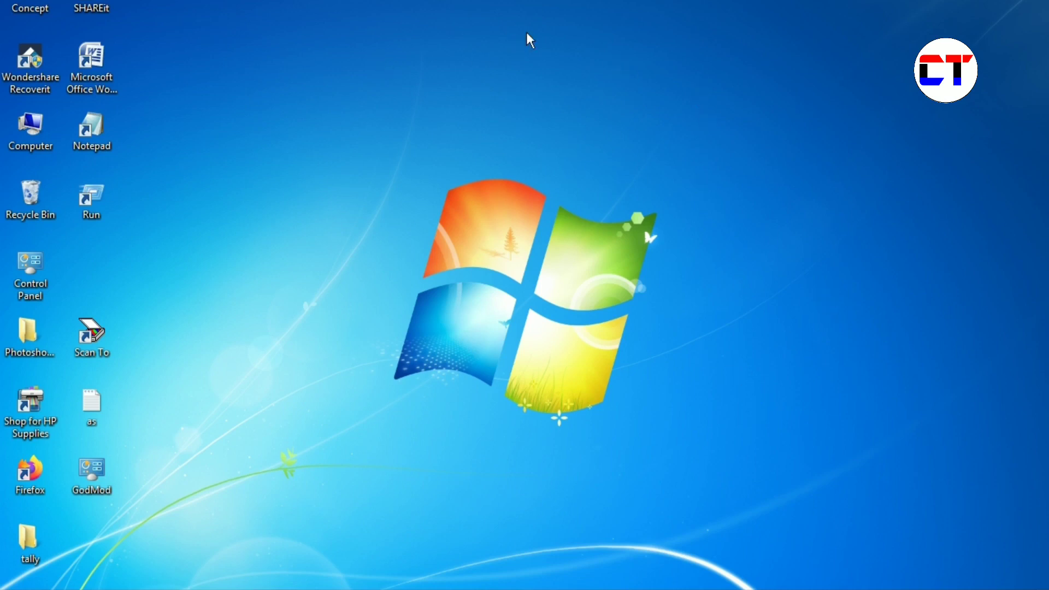
- Start creating a new shortcut from the desktop's New menu
{"action": "right_click", "coordinate": [412, 57]}
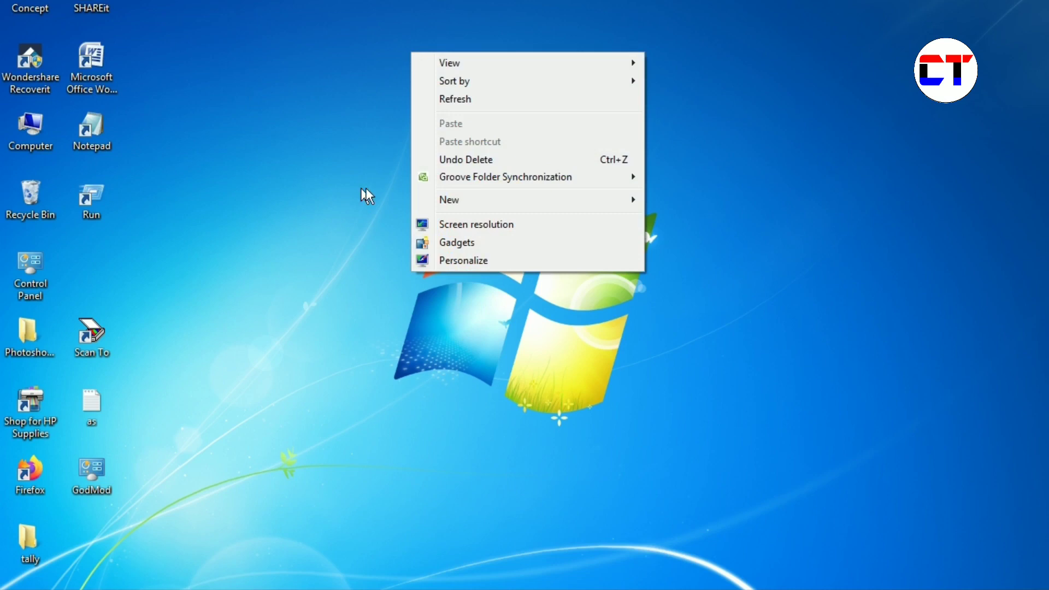
{"action": "mouse_move", "coordinate": [473, 208]}
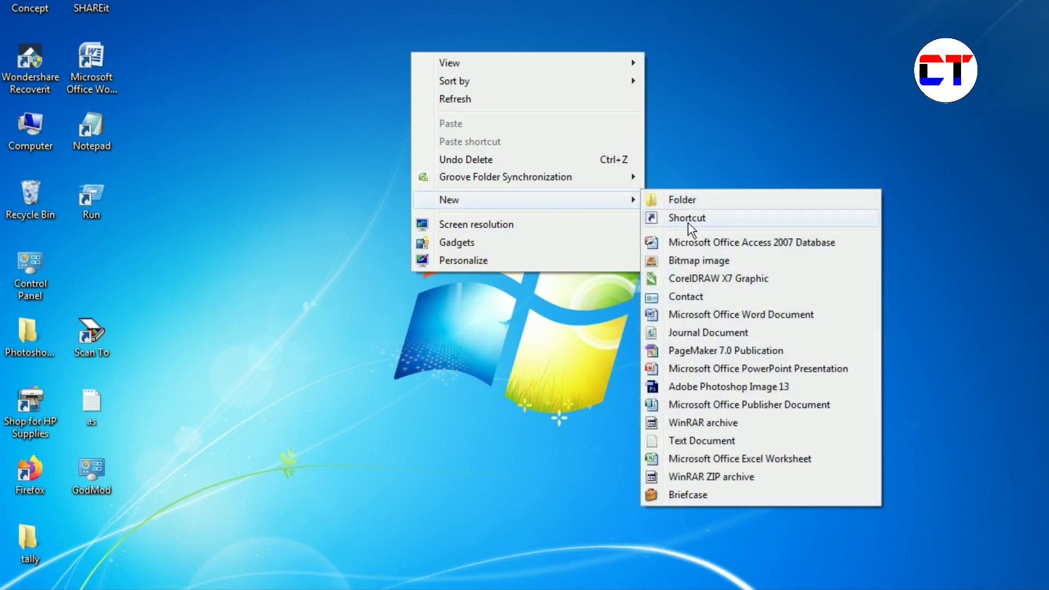
{"action": "left_click", "coordinate": [687, 219]}
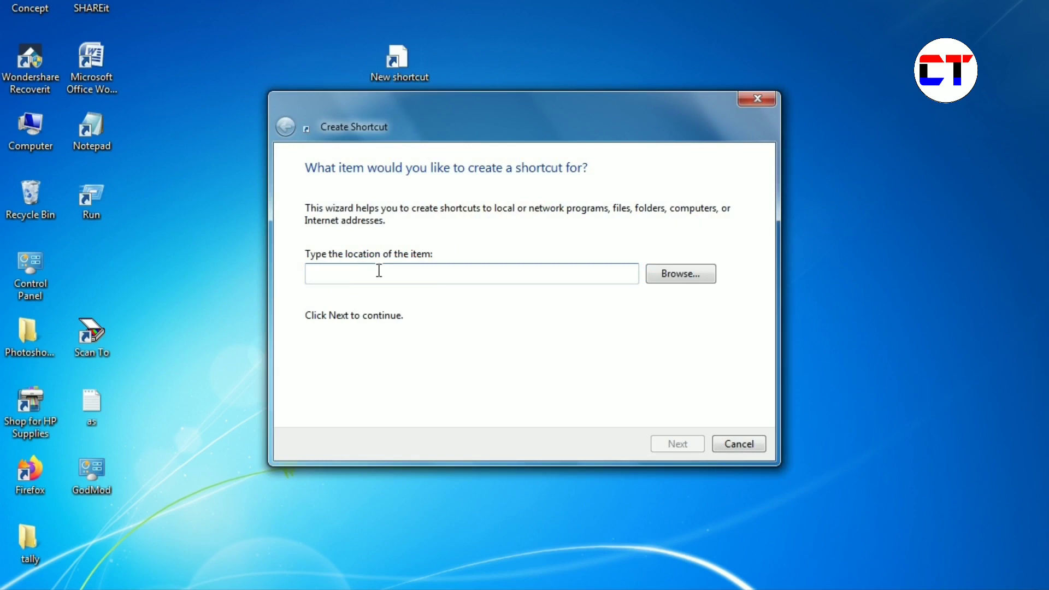
- Enter 'shutdown -s -t 3600' as the shortcut's item location
{"action": "type", "text": "s"}
{"action": "key", "text": "Down"}
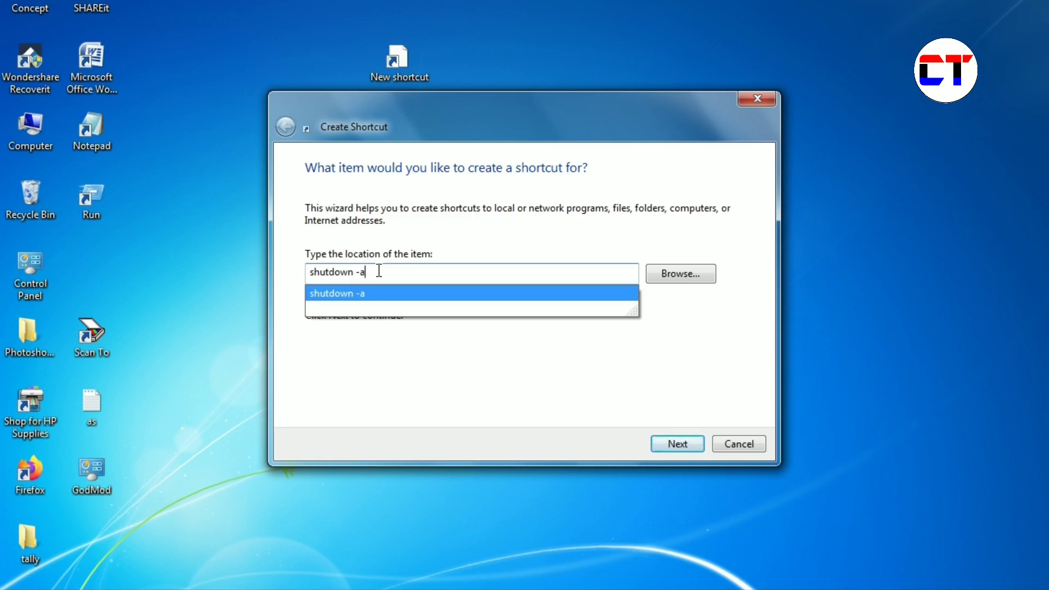
{"action": "key", "text": "BackSpace"}
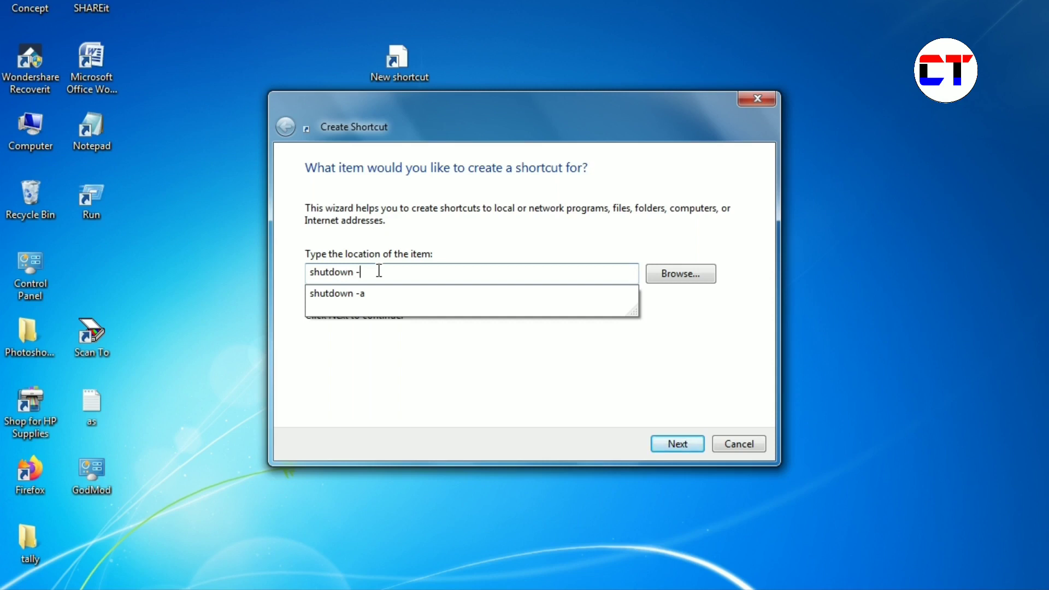
{"action": "type", "text": "s"}
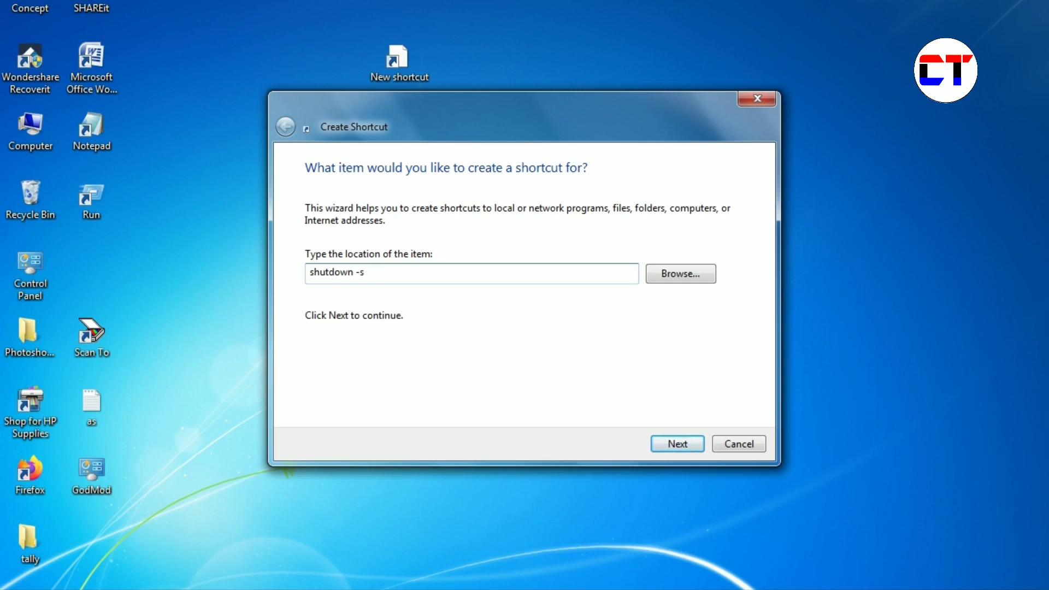
{"action": "type", "text": " -t"}
{"action": "type", "text": "3600"}
{"action": "key", "text": "BackSpace"}
{"action": "key", "text": "BackSpace"}
{"action": "key", "text": "BackSpace"}
{"action": "key", "text": "BackSpace"}
{"action": "type", "text": "120"}
{"action": "key", "text": "BackSpace"}
{"action": "key", "text": "BackSpace"}
{"action": "key", "text": "BackSpace"}
{"action": "type", "text": "3600"}
- Name the shortcut 'shutdown 1', finish the wizard, and shift its icon left
{"action": "left_click", "coordinate": [681, 447]}
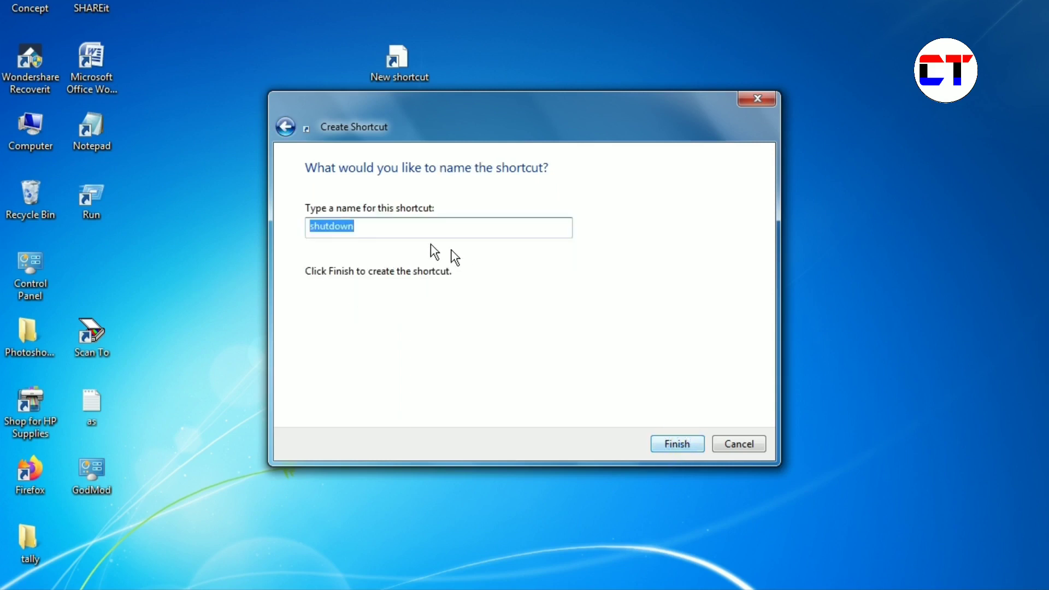
{"action": "left_click", "coordinate": [388, 235]}
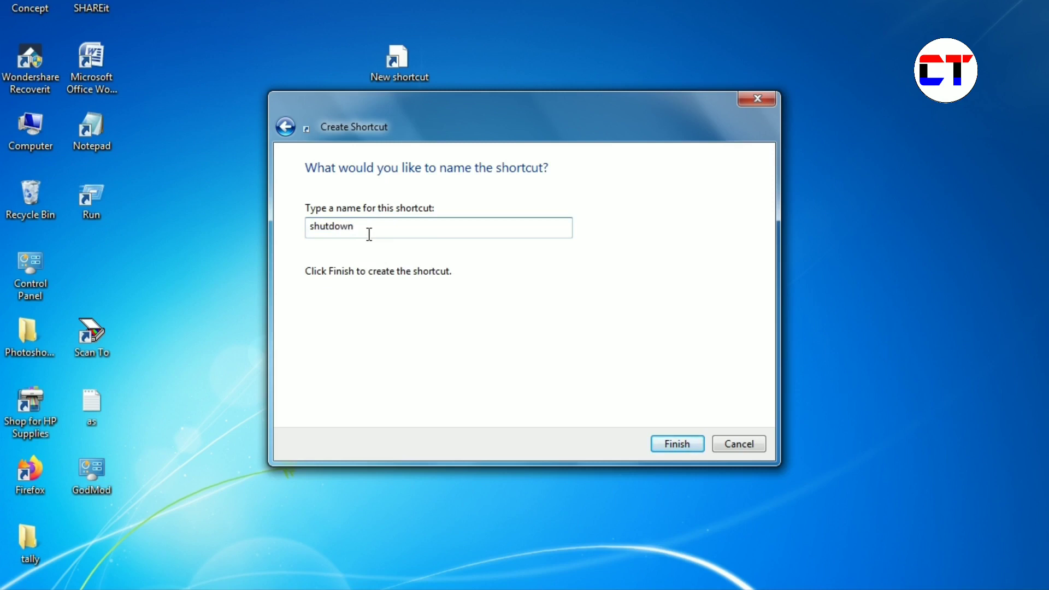
{"action": "type", "text": "1"}
{"action": "left_click", "coordinate": [667, 444]}
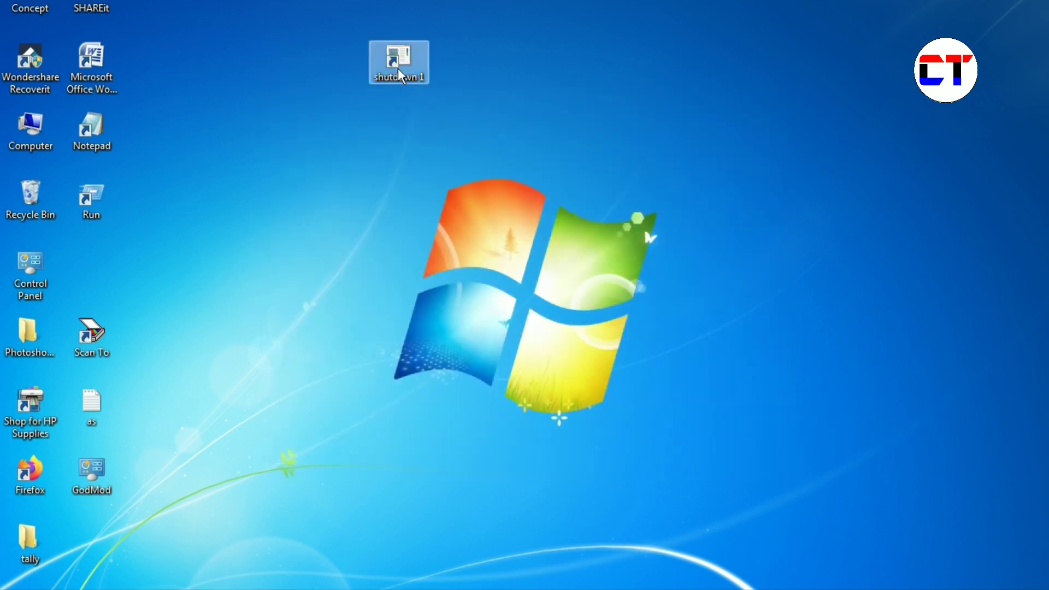
{"action": "left_click_drag", "start_coordinate": [397, 68], "coordinate": [337, 68]}
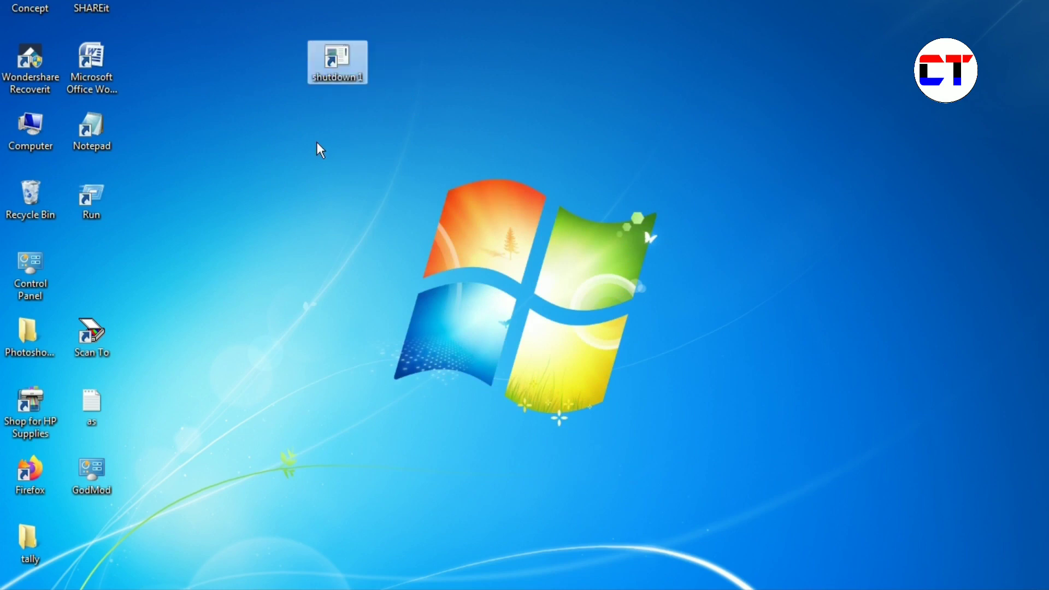
- Change the shutdown 1 shortcut's icon to the red power icon in its Properties
{"action": "right_click", "coordinate": [327, 62]}
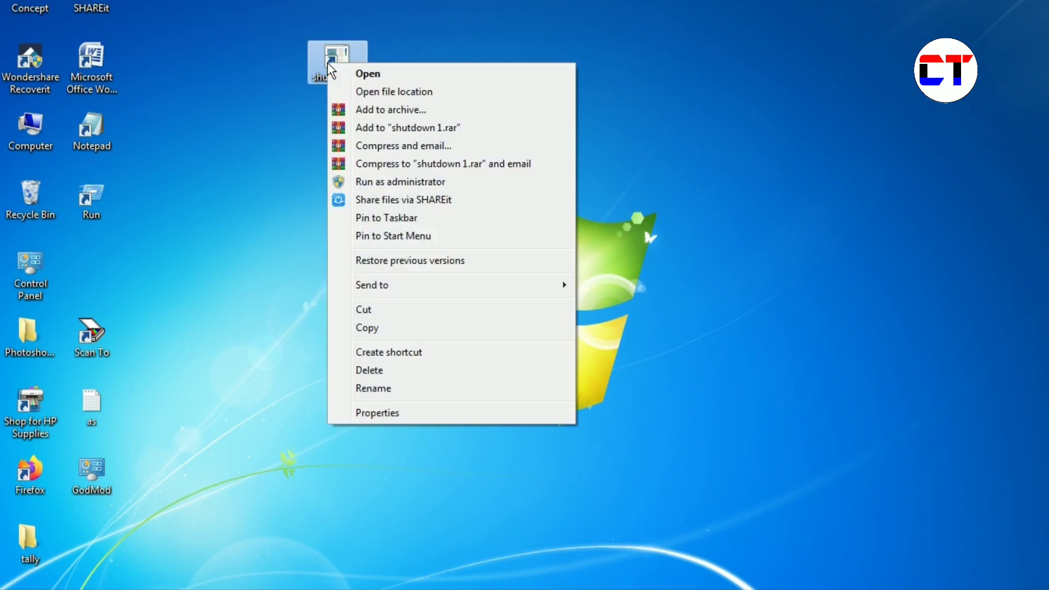
{"action": "left_click", "coordinate": [377, 413]}
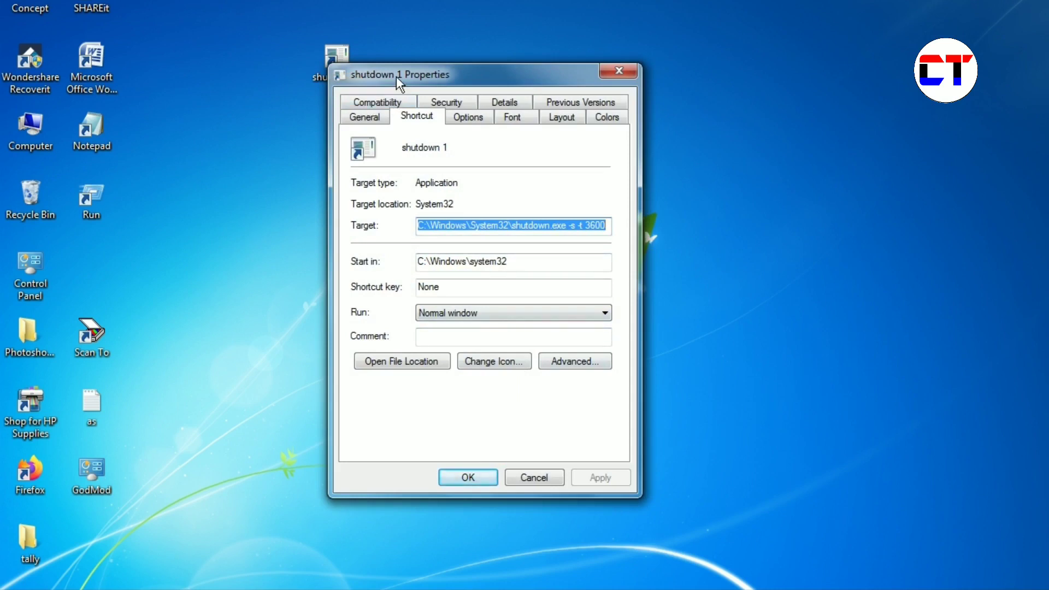
{"action": "left_click_drag", "start_coordinate": [447, 74], "coordinate": [501, 32]}
{"action": "left_click", "coordinate": [540, 319]}
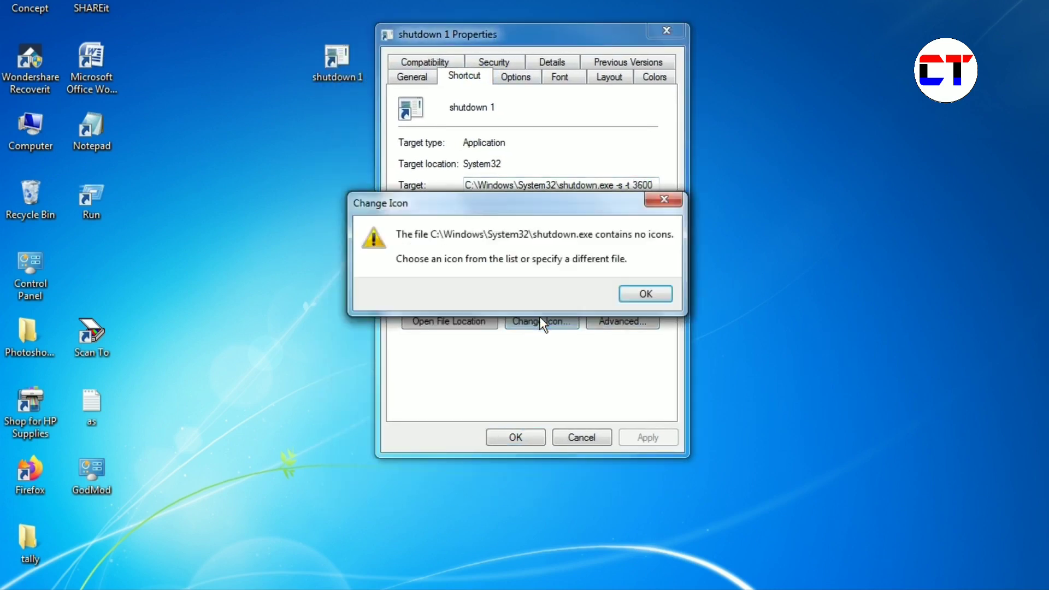
{"action": "left_click", "coordinate": [646, 294]}
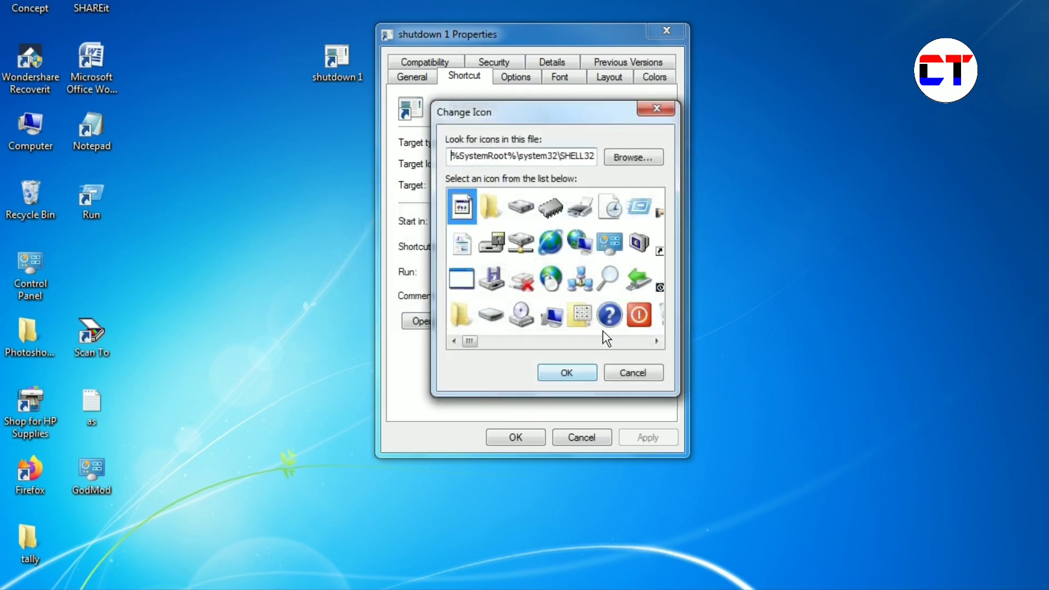
{"action": "left_click", "coordinate": [638, 317]}
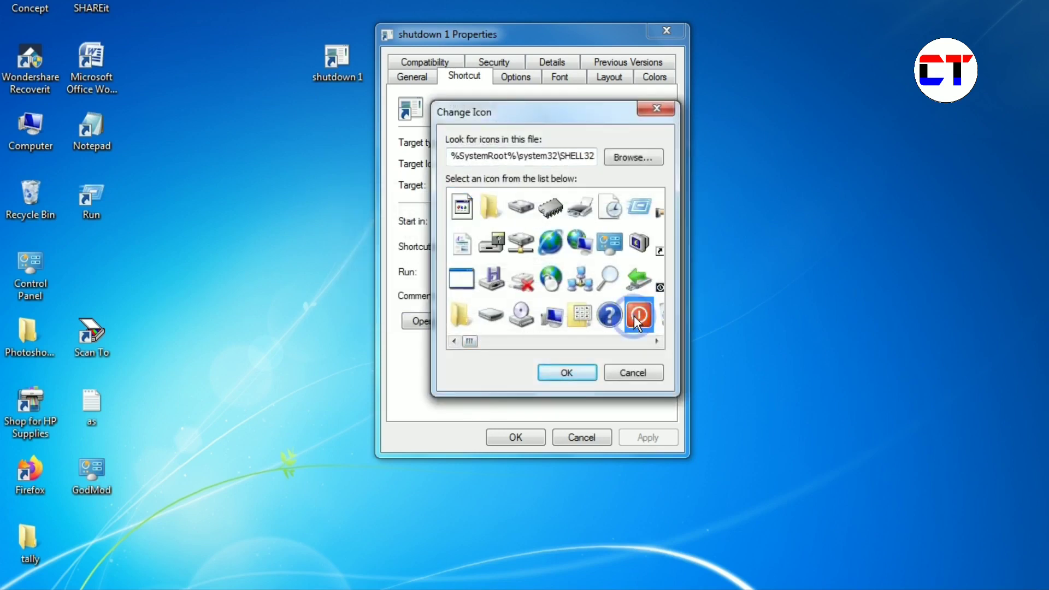
{"action": "left_click", "coordinate": [566, 372]}
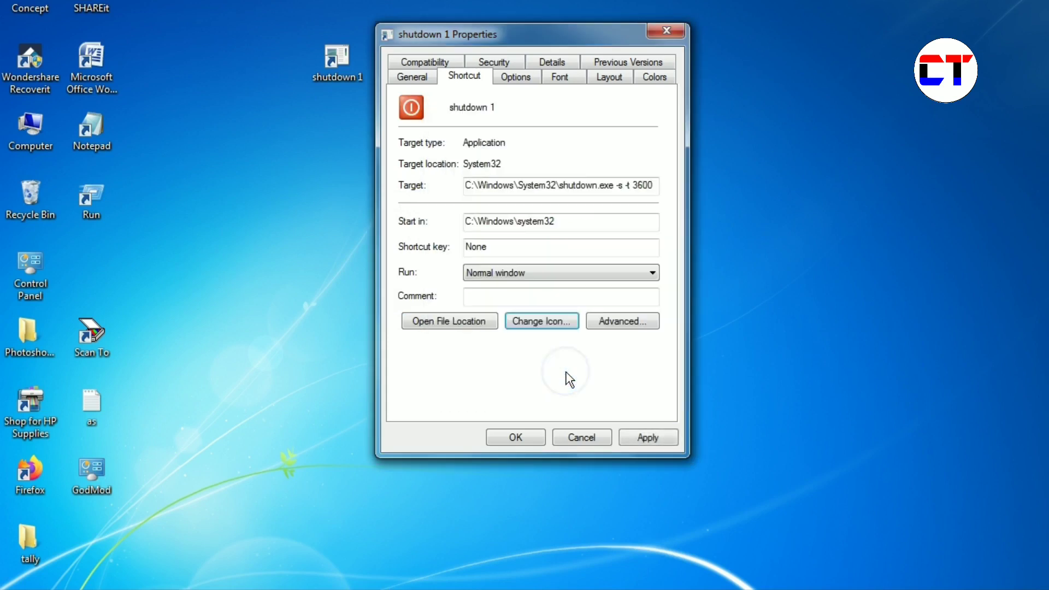
{"action": "left_click", "coordinate": [642, 437]}
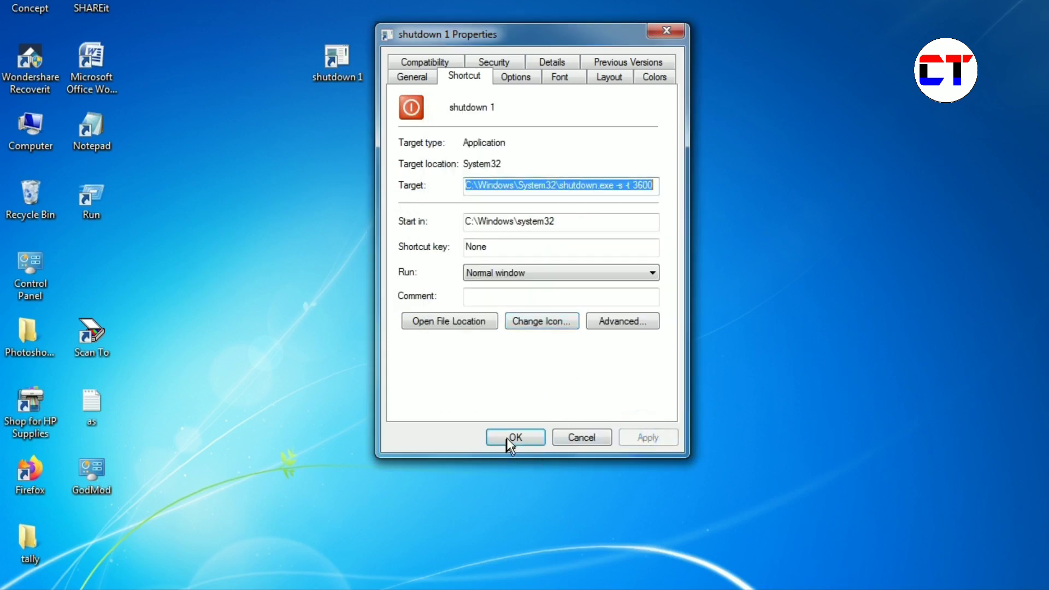
{"action": "left_click", "coordinate": [513, 437]}
- Move the shutdown 1 icon lower on the desktop
{"action": "left_click_drag", "start_coordinate": [360, 83], "coordinate": [361, 157]}
{"action": "left_click", "coordinate": [372, 169]}
{"action": "left_click", "coordinate": [340, 136]}
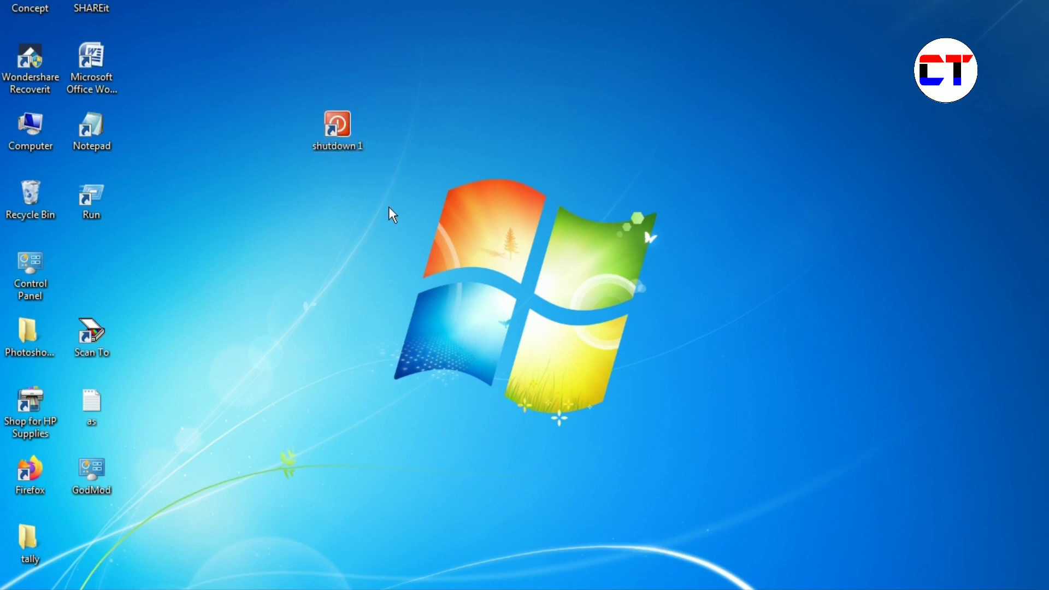
- Run shutdown 1 to schedule the timed shutdown, then refresh the desktop
{"action": "double_click", "coordinate": [341, 127]}
{"action": "right_click", "coordinate": [570, 70]}
{"action": "left_click", "coordinate": [615, 116]}
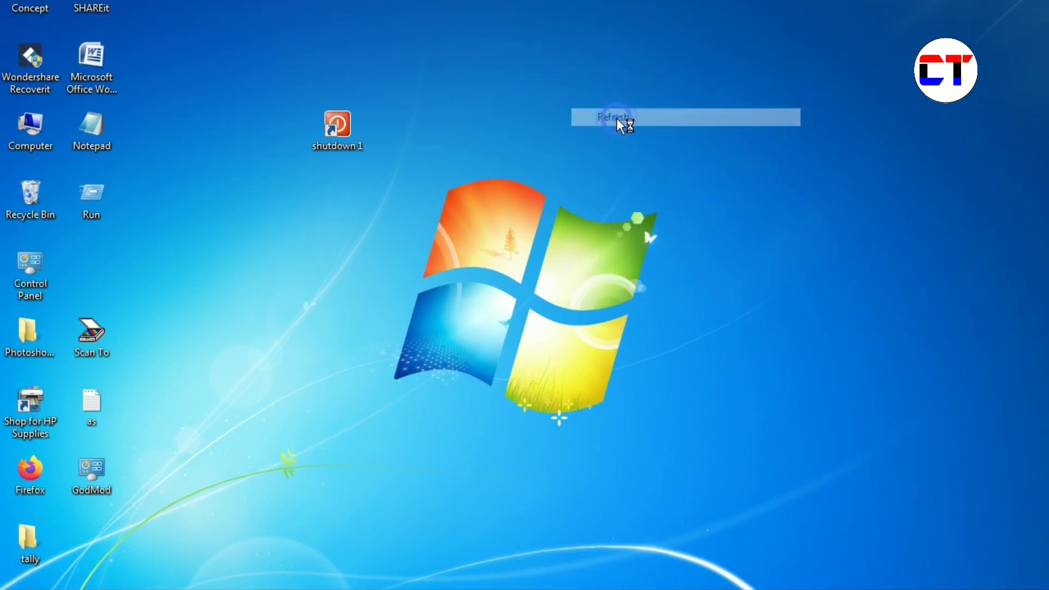
- Run 'shutdown -a' from the Run dialog to cancel the scheduled shutdown
{"action": "double_click", "coordinate": [100, 200]}
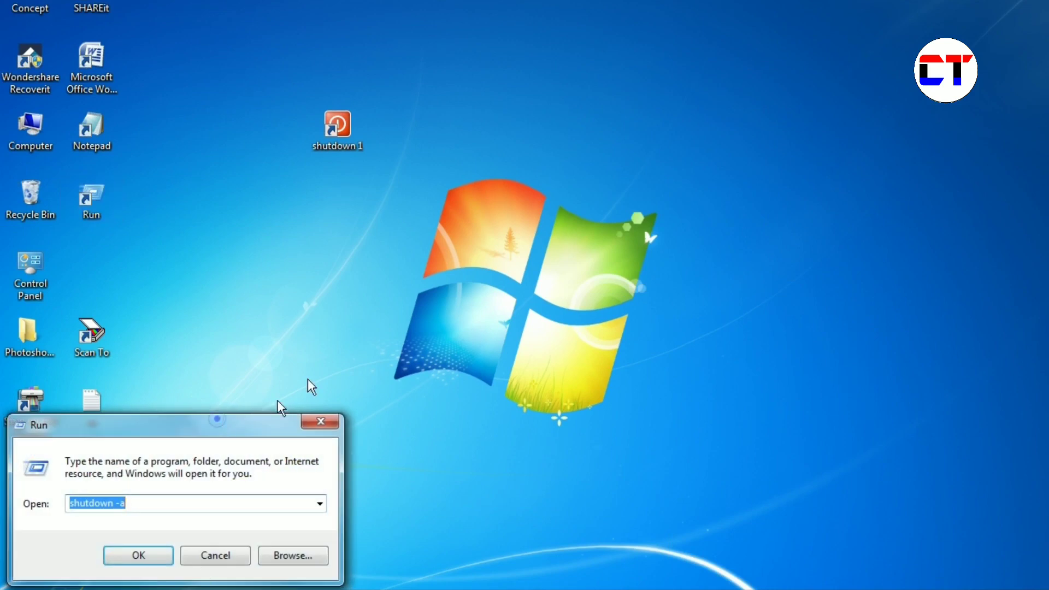
{"action": "left_click_drag", "start_coordinate": [214, 420], "coordinate": [456, 157]}
{"action": "left_click", "coordinate": [386, 241]}
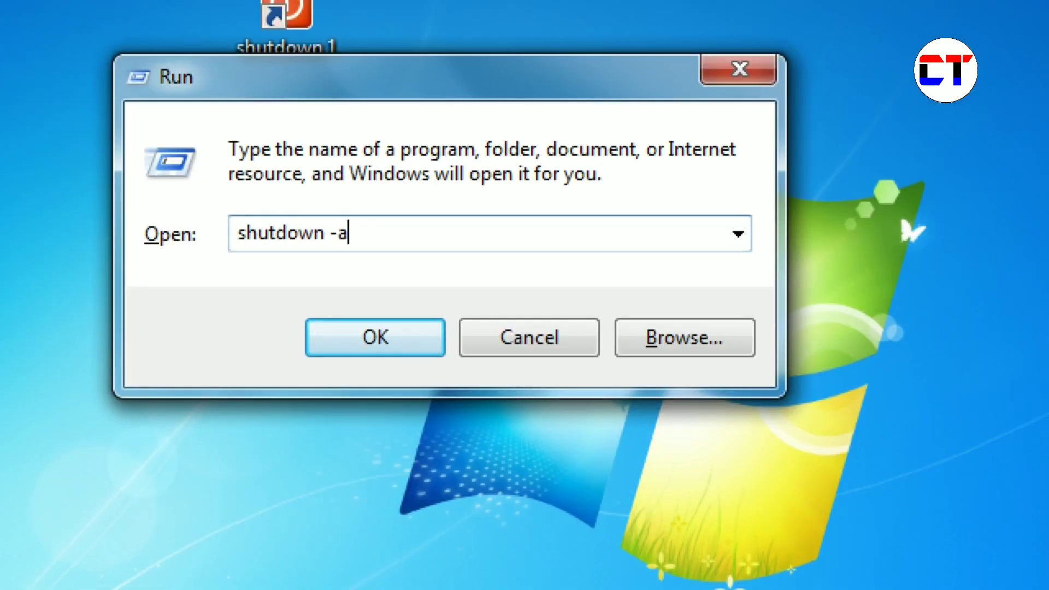
{"action": "key", "text": "alt+o"}
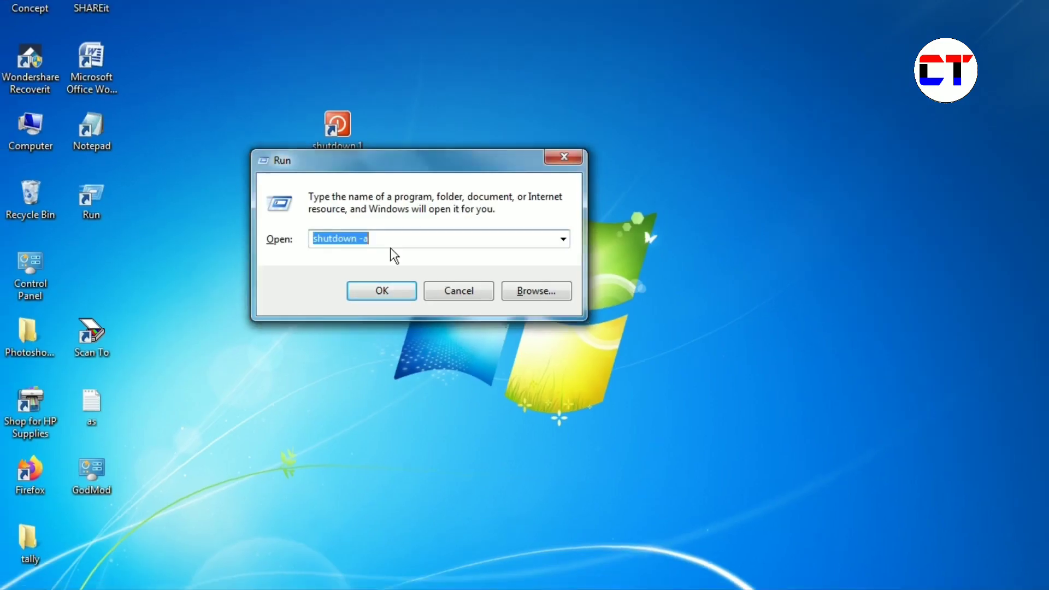
{"action": "left_click", "coordinate": [386, 238]}
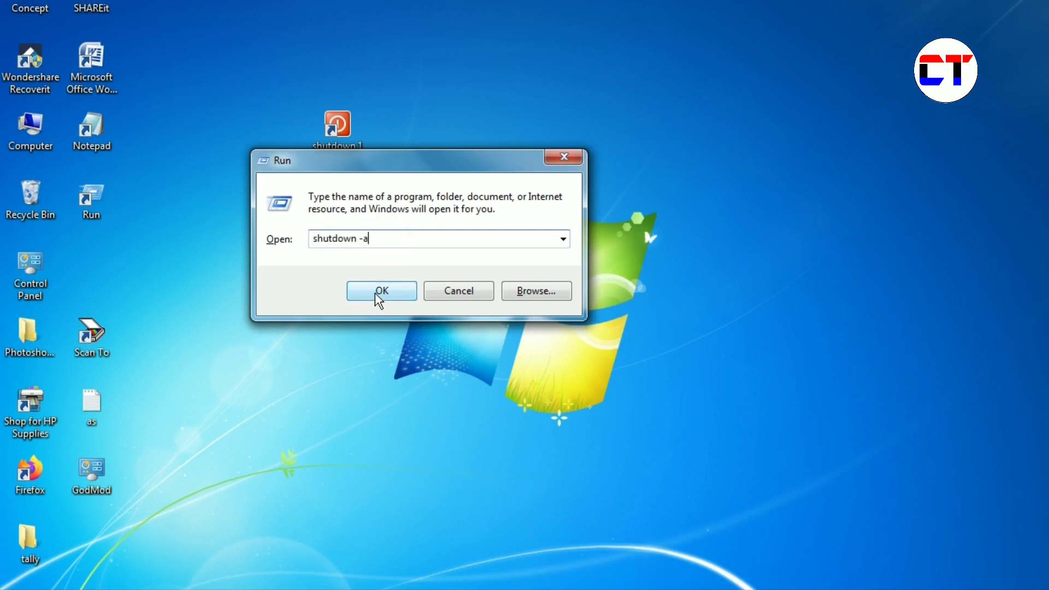
{"action": "left_click", "coordinate": [377, 290]}
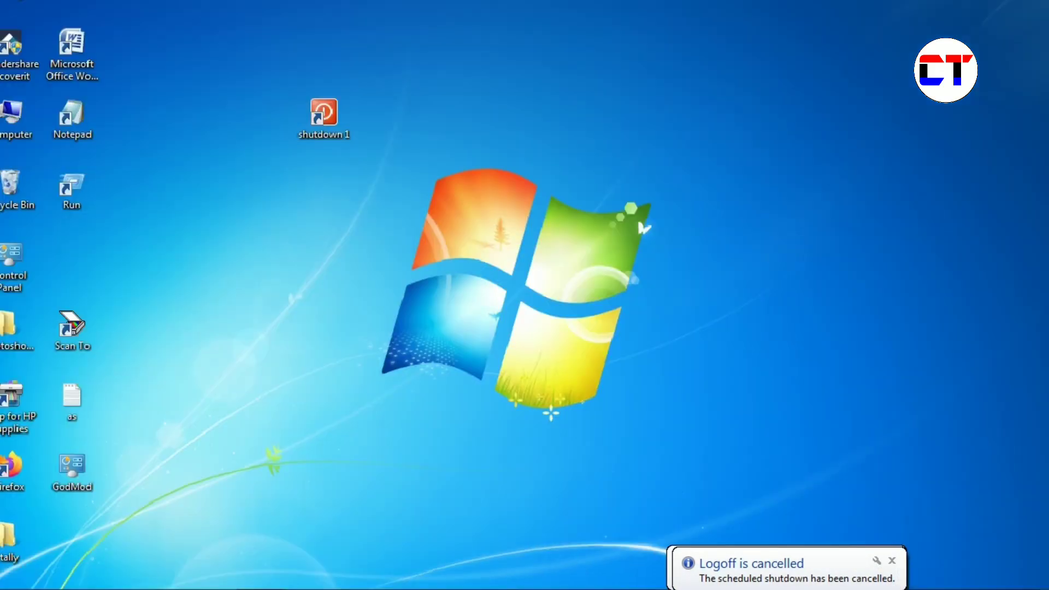
{"action": "left_click", "coordinate": [521, 311]}
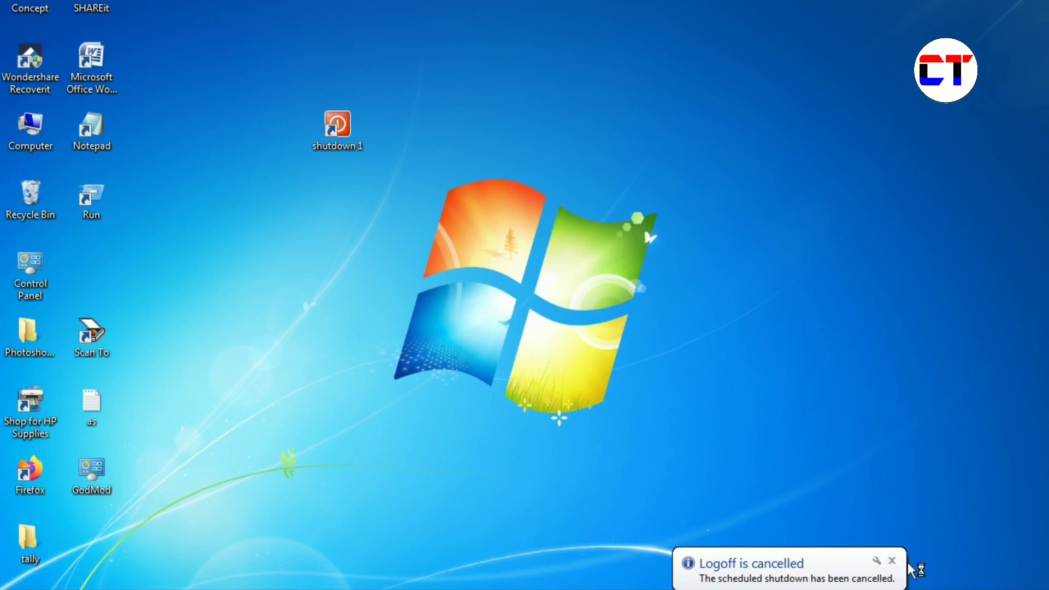
- Refresh the desktop and run shutdown 1 again to reschedule the shutdown
{"action": "right_click", "coordinate": [577, 215]}
{"action": "left_click", "coordinate": [623, 262]}
{"action": "right_click", "coordinate": [553, 169]}
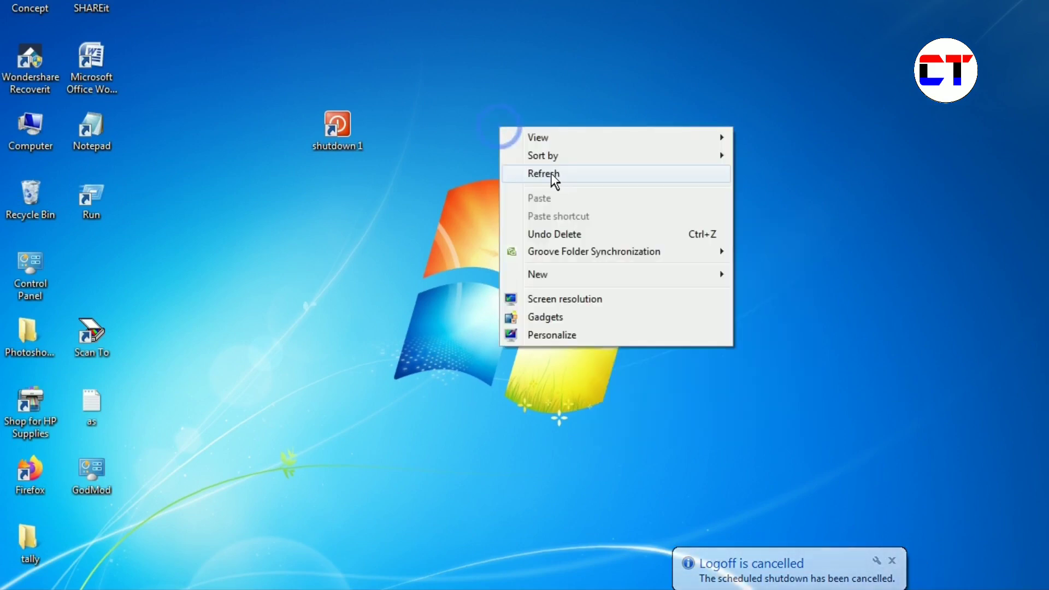
{"action": "left_click", "coordinate": [552, 173]}
{"action": "left_click", "coordinate": [363, 143]}
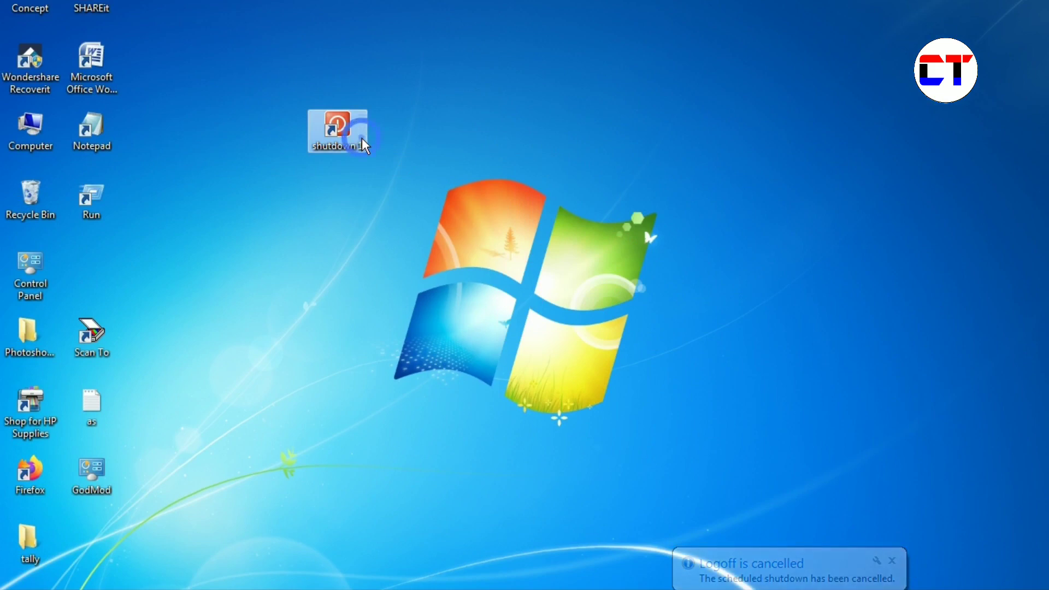
{"action": "double_click", "coordinate": [362, 143]}
{"action": "right_click", "coordinate": [502, 105]}
{"action": "left_click", "coordinate": [553, 154]}
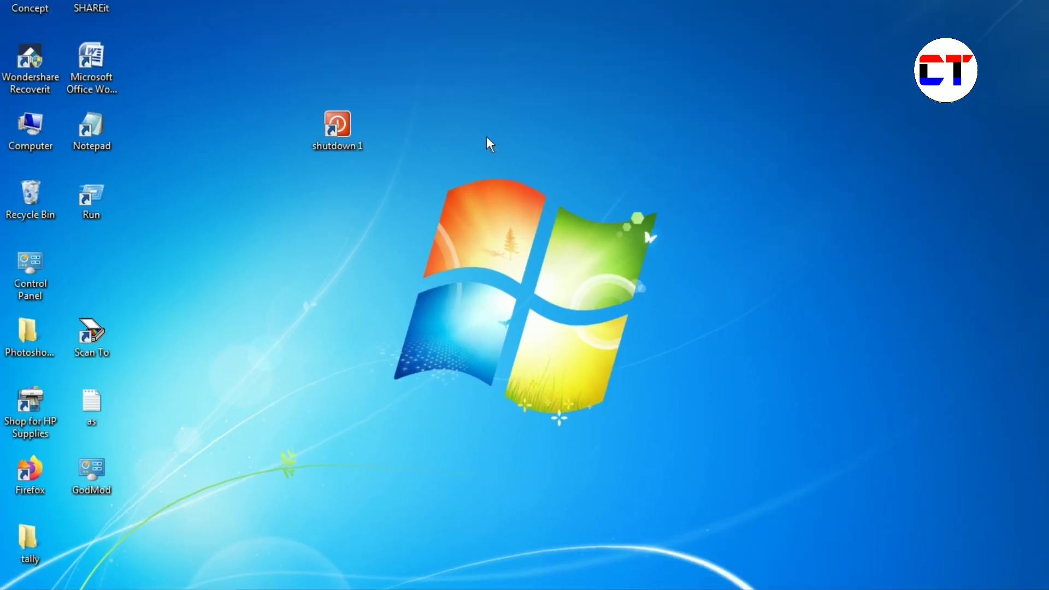
- Run 'shutdown -a' from the Run dialog to abort the pending shutdown
{"action": "double_click", "coordinate": [105, 202]}
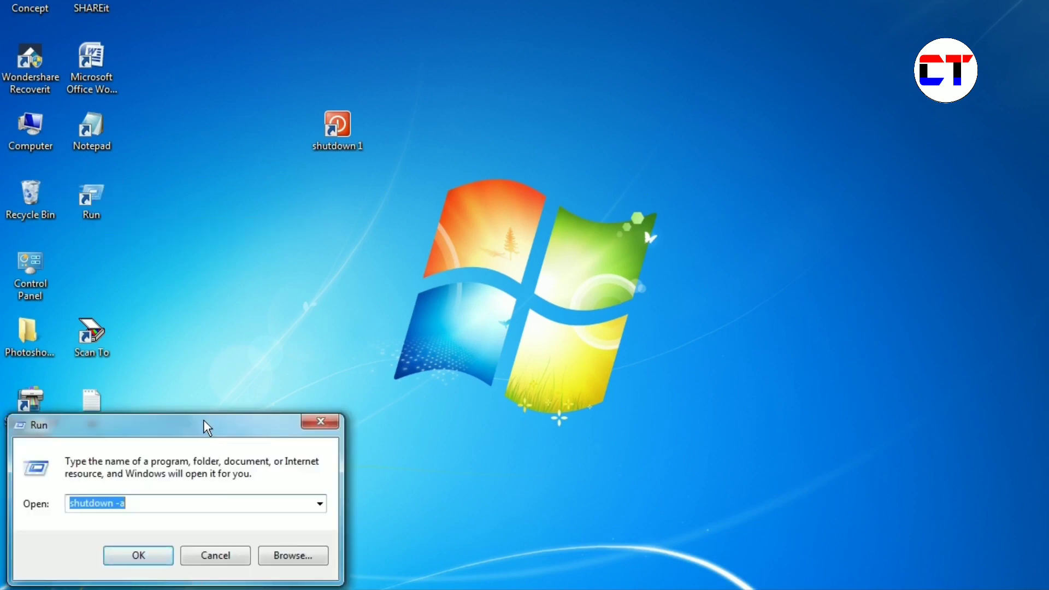
{"action": "left_click_drag", "start_coordinate": [203, 420], "coordinate": [310, 220]}
{"action": "left_click_drag", "start_coordinate": [326, 183], "coordinate": [335, 169]}
{"action": "left_click", "coordinate": [291, 253]}
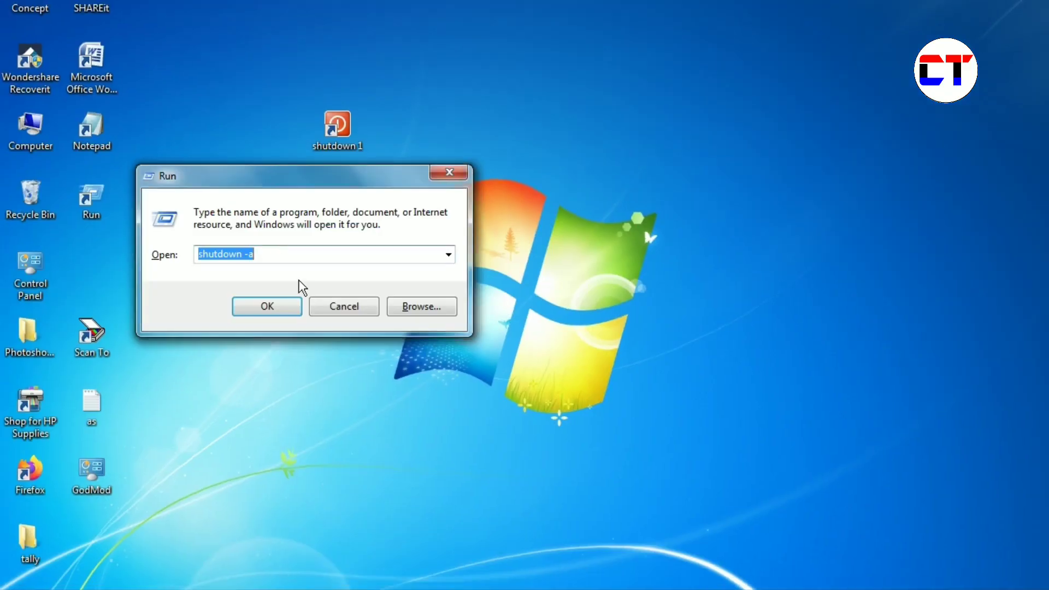
{"action": "left_click", "coordinate": [276, 254]}
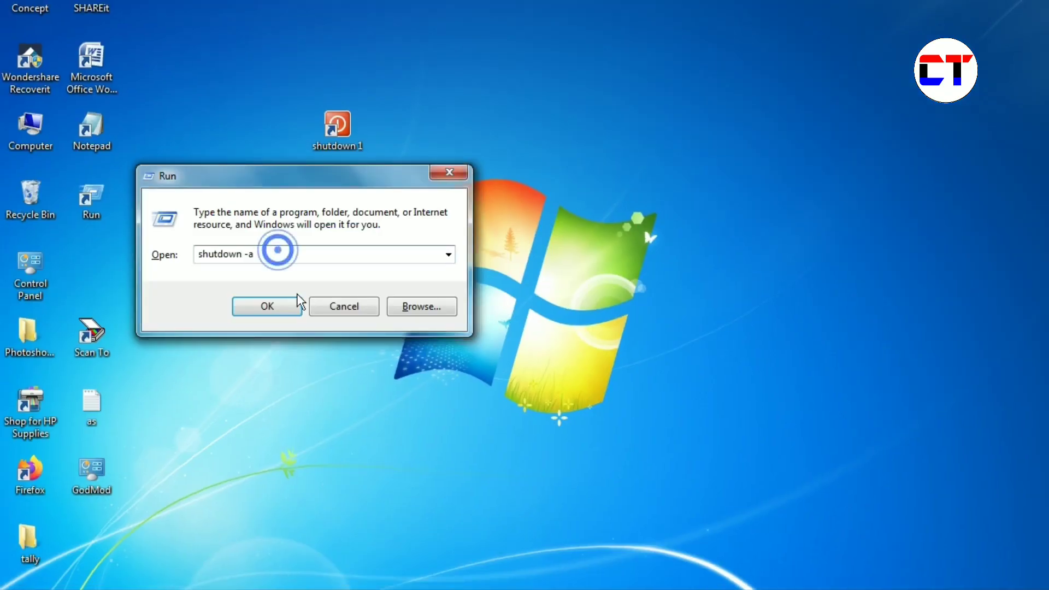
{"action": "left_click", "coordinate": [288, 311]}
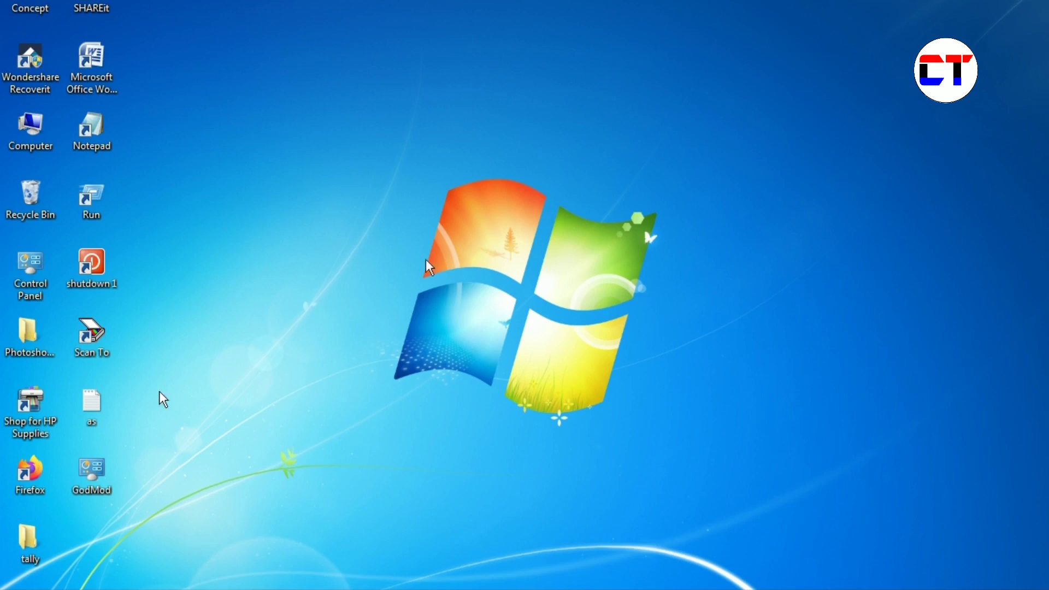
{"action": "key", "text": "super"}
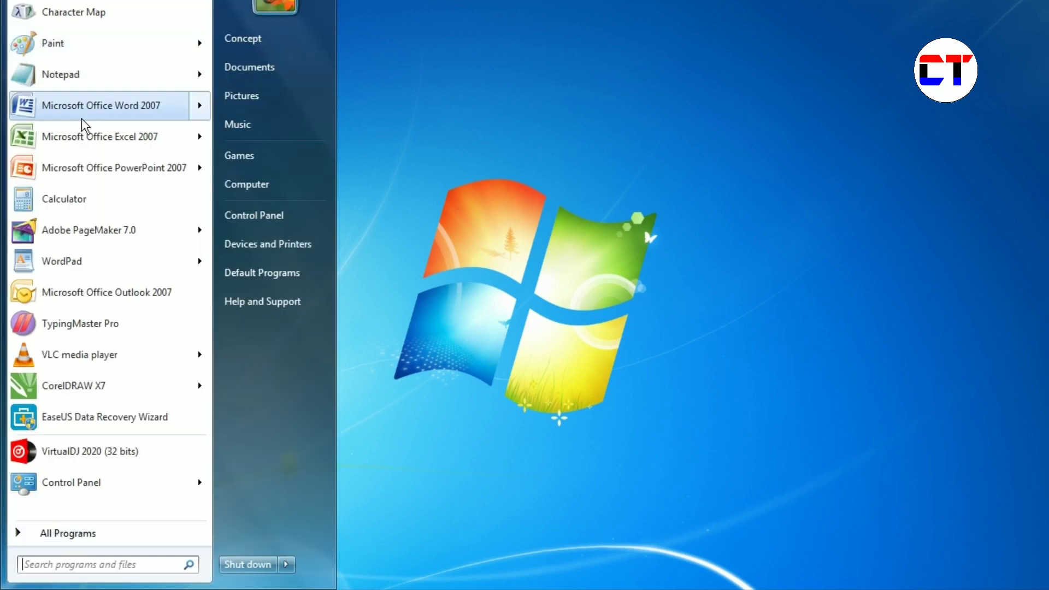
{"action": "left_click", "coordinate": [48, 534]}
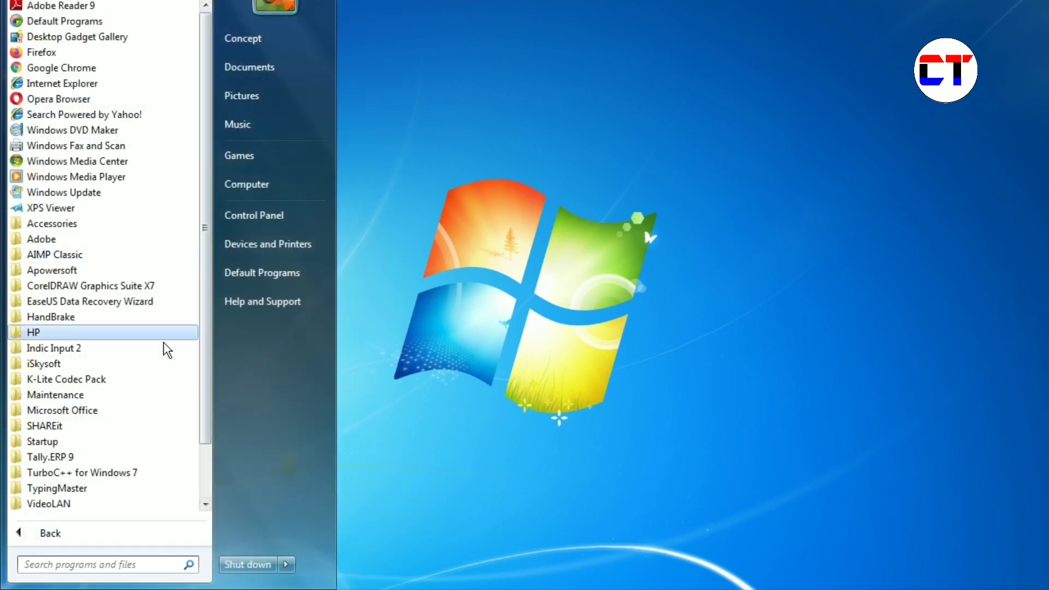
{"action": "left_click_drag", "start_coordinate": [205, 263], "coordinate": [200, 293]}
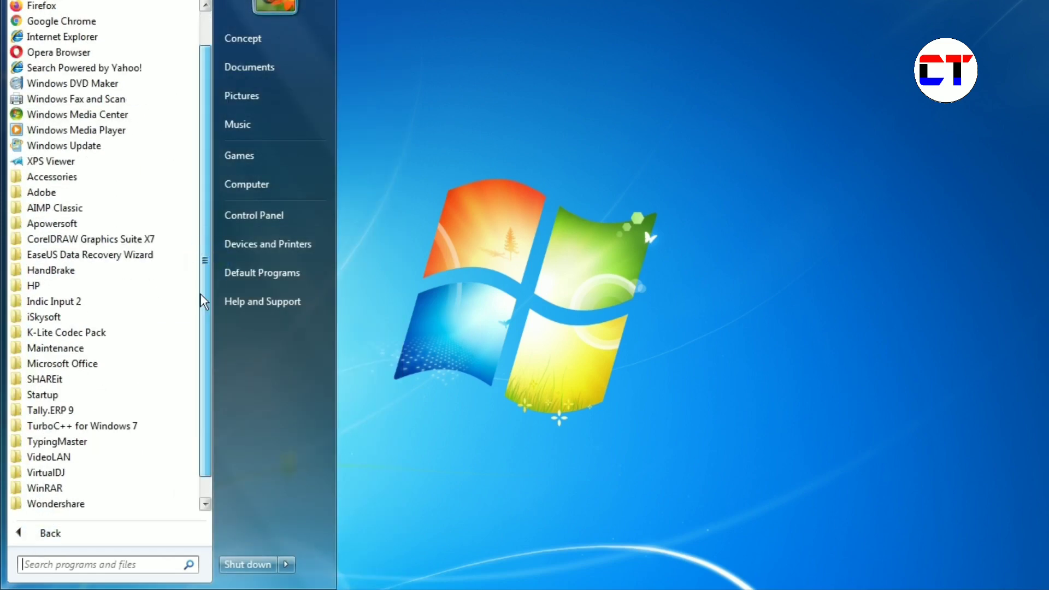
{"action": "left_click", "coordinate": [474, 68]}
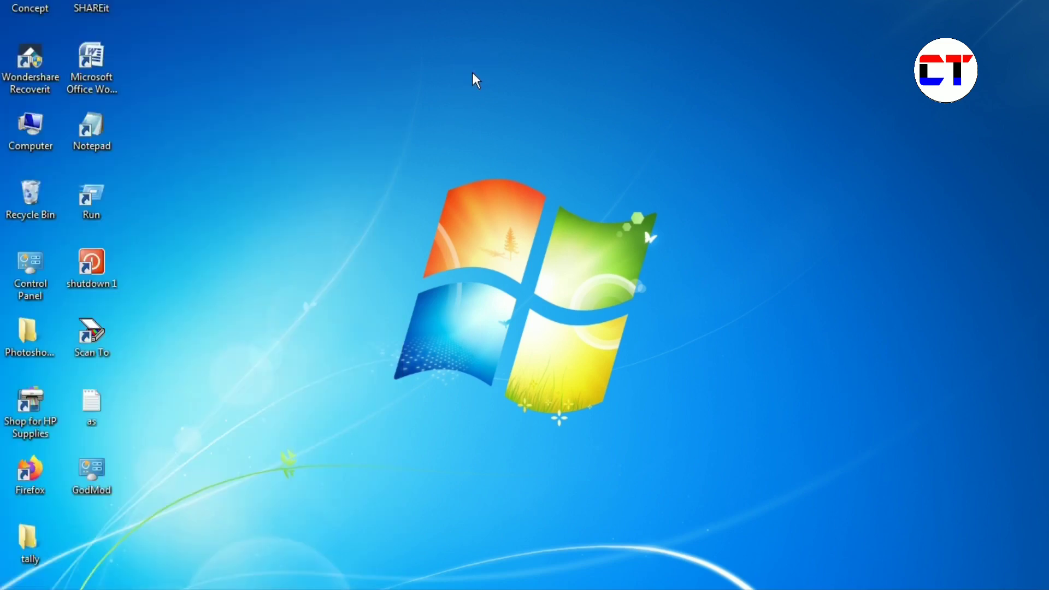
{"action": "right_click", "coordinate": [568, 47]}
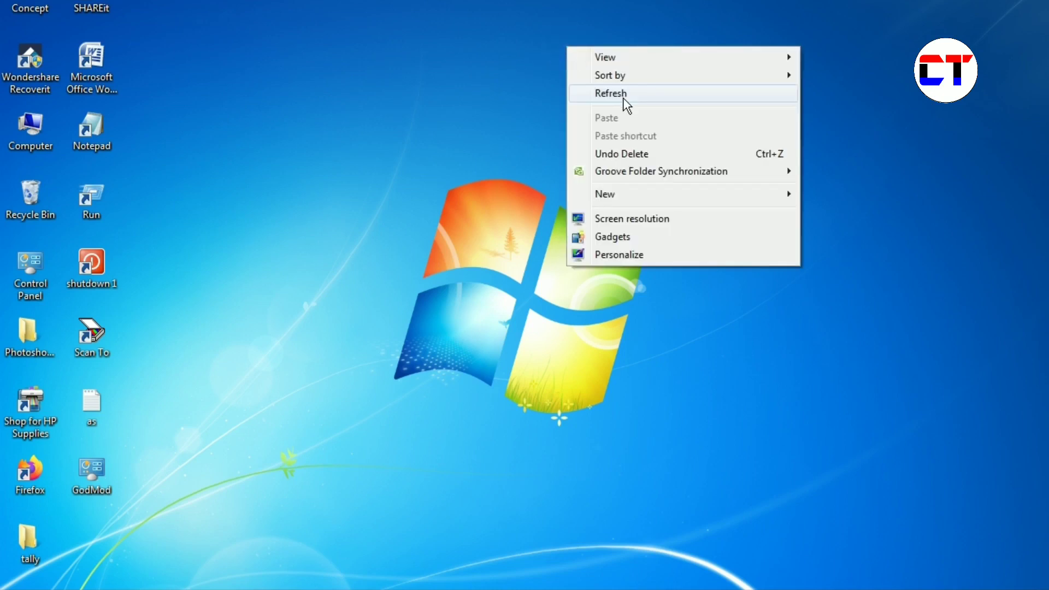
{"action": "left_click", "coordinate": [611, 93]}
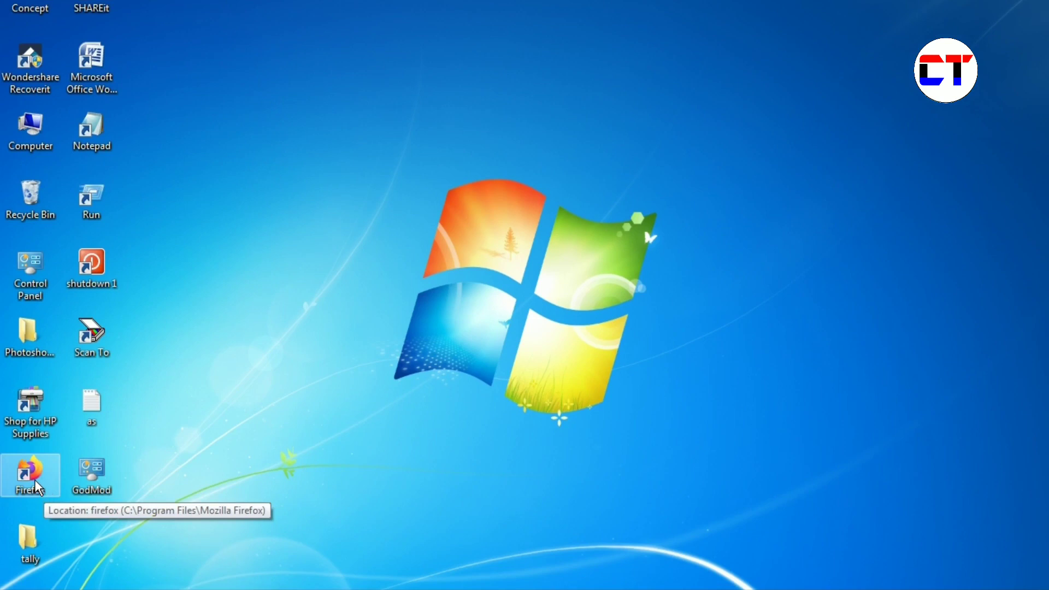
- Give the Firefox shortcut the hotkey Ctrl+Alt+F, approve the admin prompt, and refresh the desktop
{"action": "right_click", "coordinate": [31, 475]}
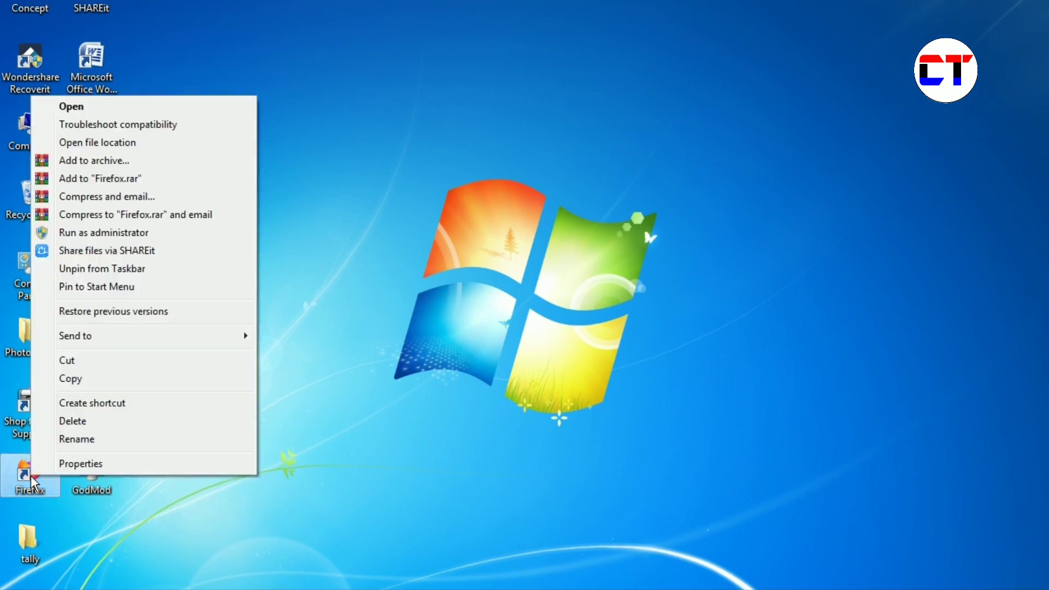
{"action": "left_click", "coordinate": [80, 462]}
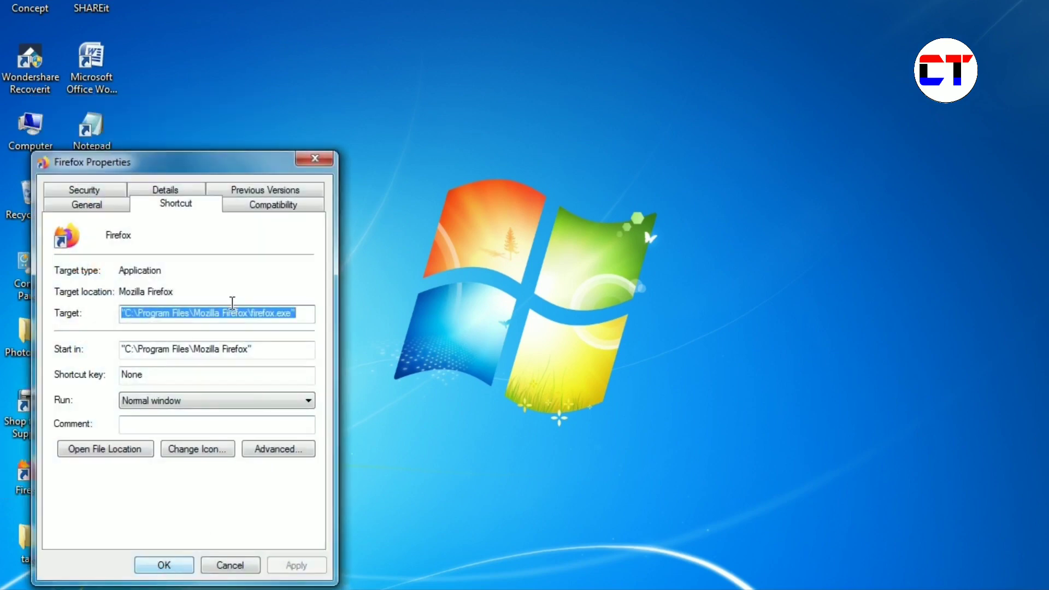
{"action": "left_click_drag", "start_coordinate": [151, 169], "coordinate": [244, 31]}
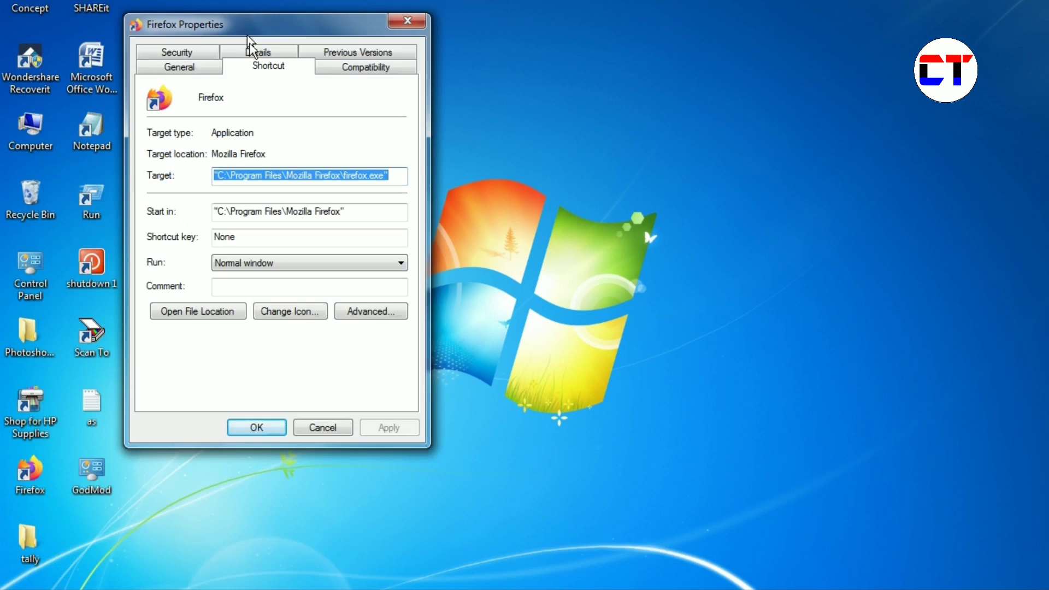
{"action": "left_click", "coordinate": [252, 237]}
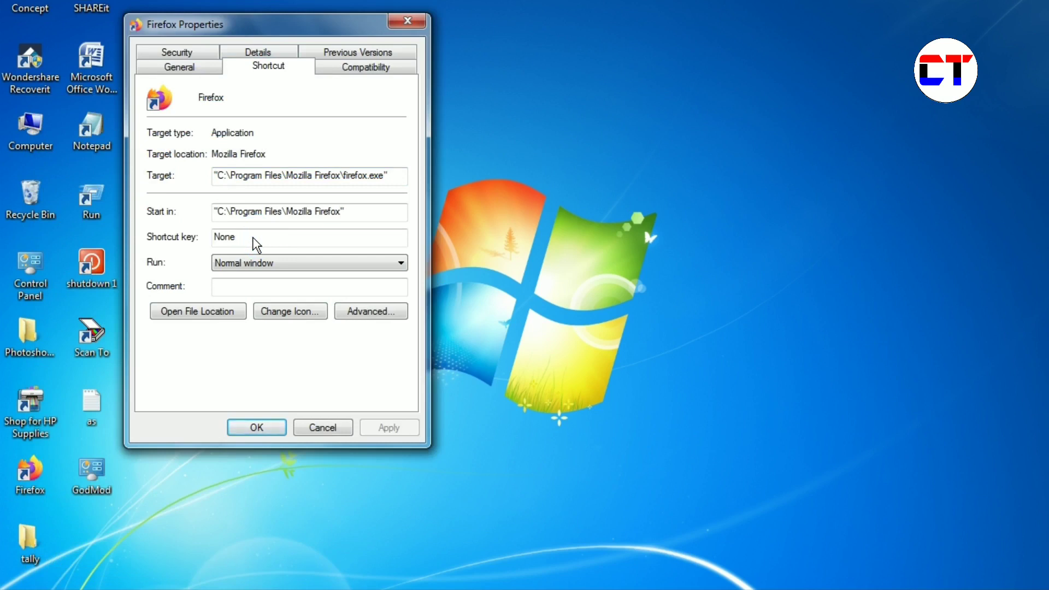
{"action": "key", "text": "ctrl+alt+f"}
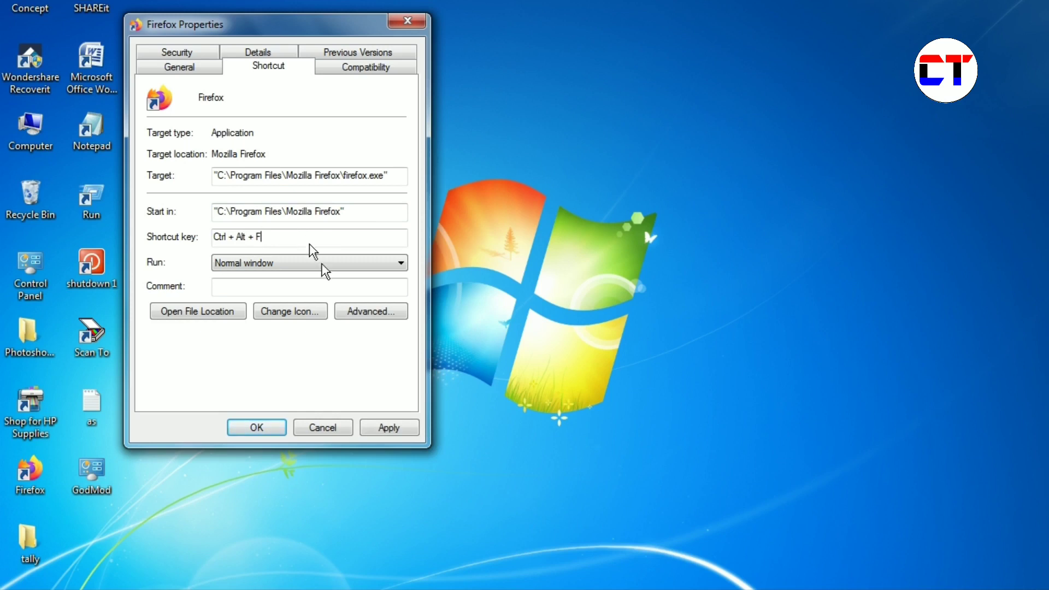
{"action": "left_click", "coordinate": [392, 427]}
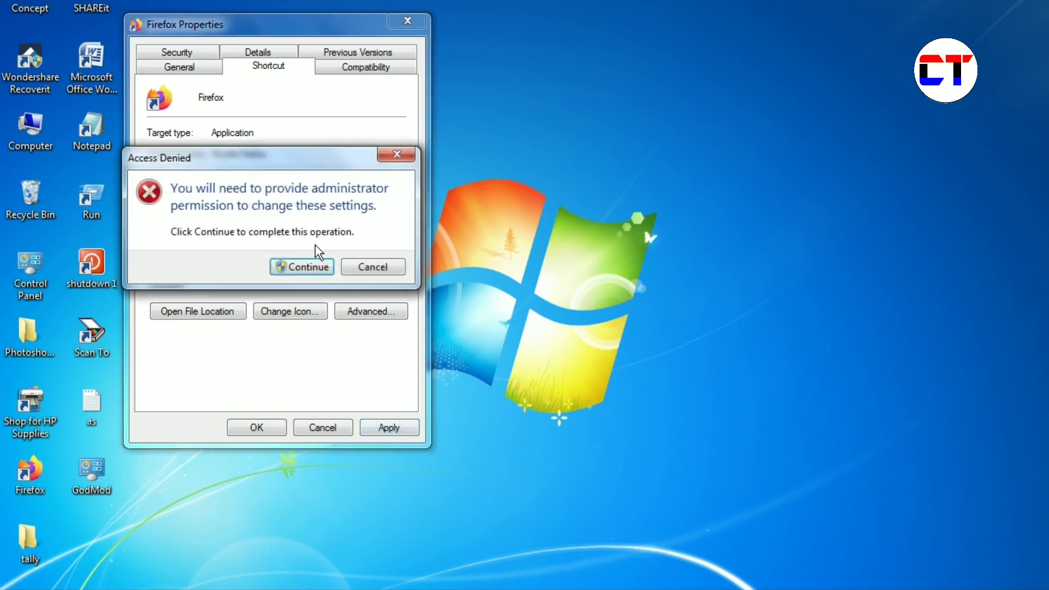
{"action": "left_click", "coordinate": [308, 265]}
{"action": "left_click", "coordinate": [267, 428]}
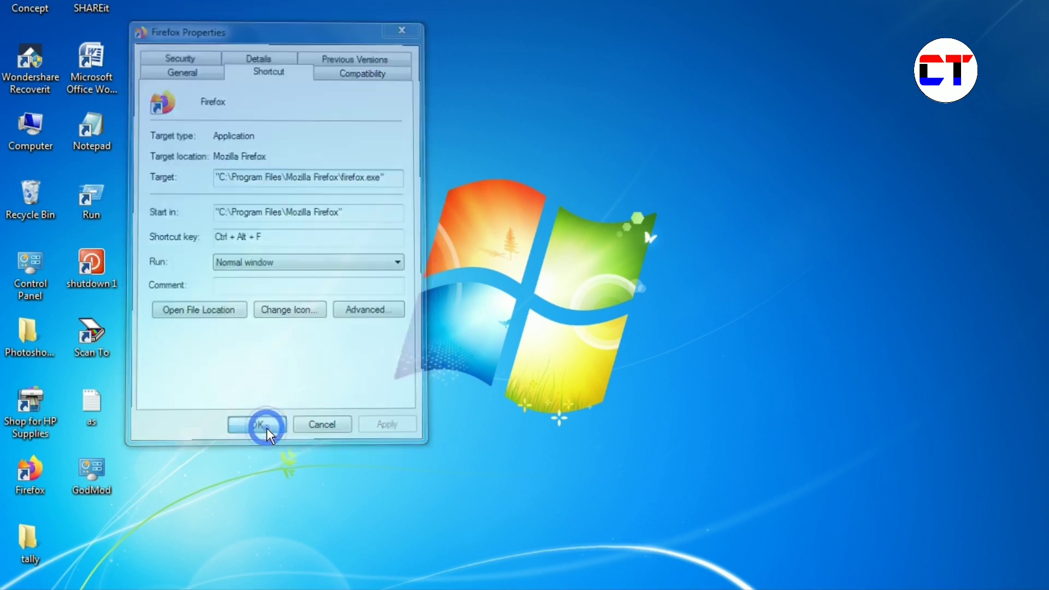
{"action": "right_click", "coordinate": [290, 81]}
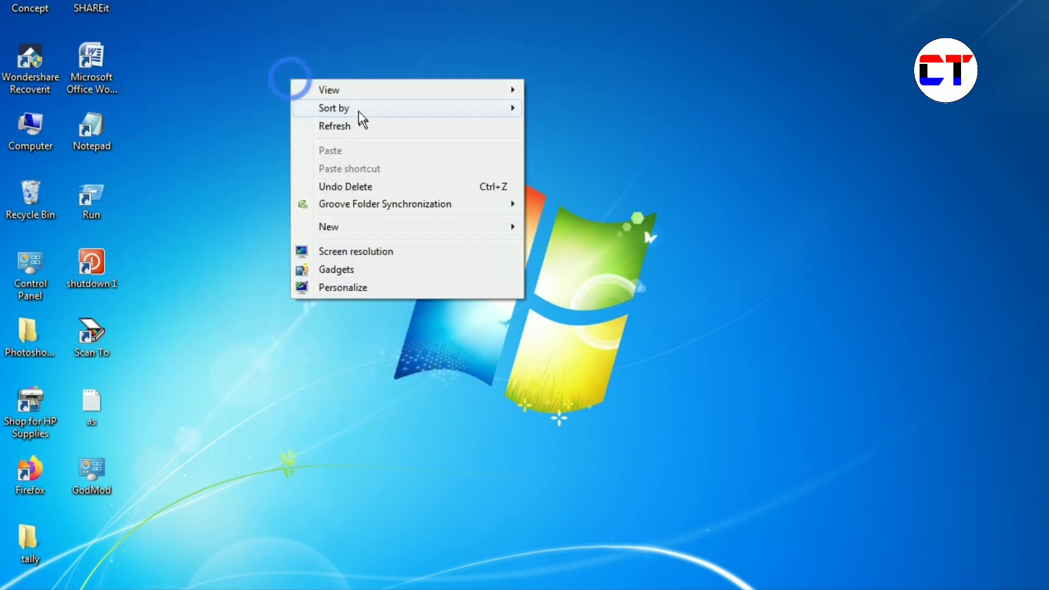
{"action": "left_click", "coordinate": [359, 124]}
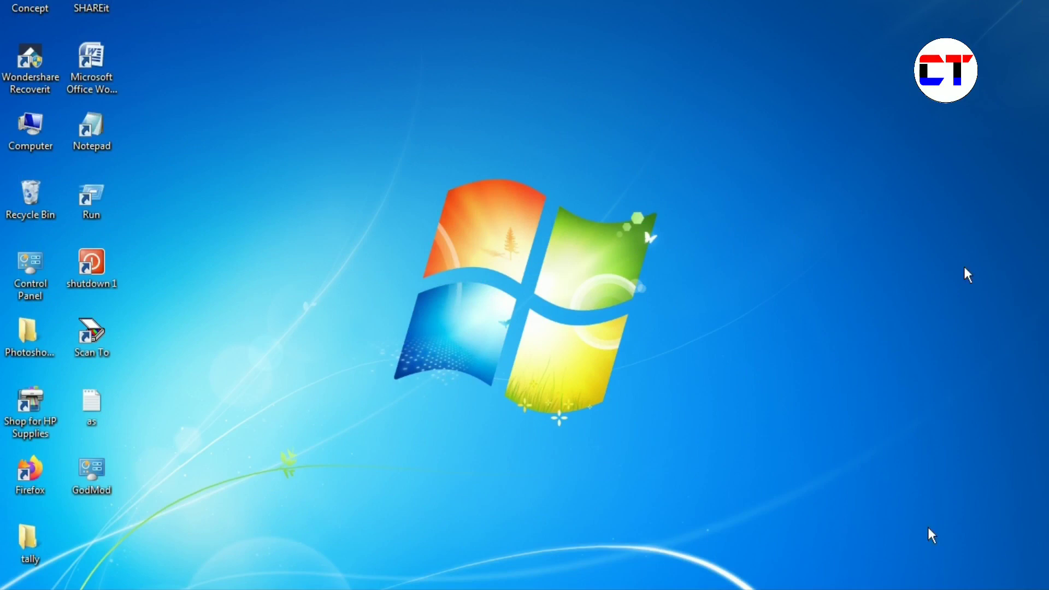
- Refresh the desktop three times
{"action": "right_click", "coordinate": [566, 124]}
{"action": "left_click", "coordinate": [604, 169]}
{"action": "right_click", "coordinate": [601, 164]}
{"action": "left_click", "coordinate": [629, 200]}
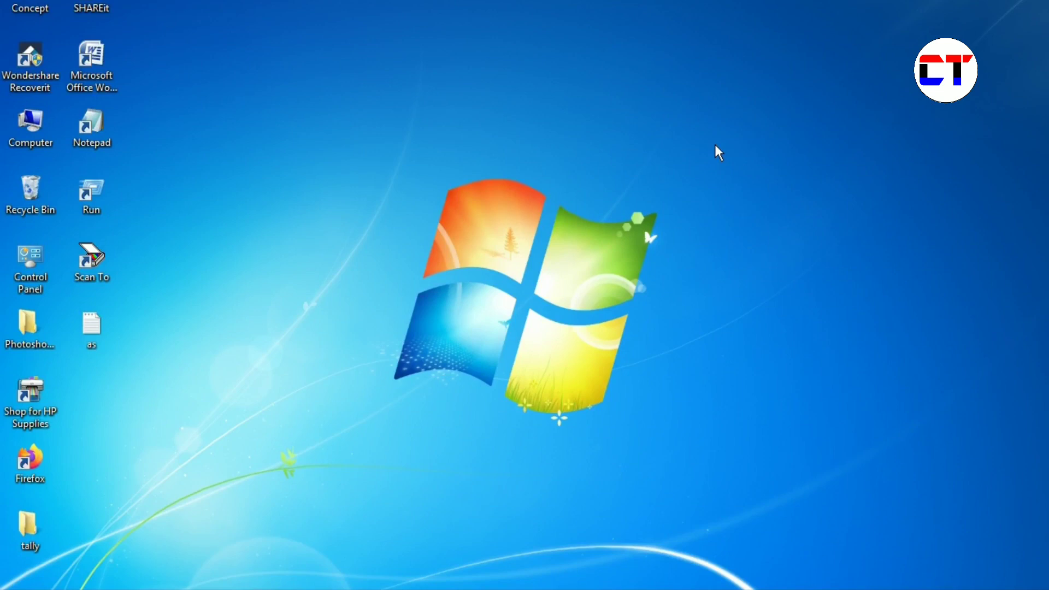
{"action": "right_click", "coordinate": [632, 108]}
{"action": "left_click", "coordinate": [634, 126]}
- Open Control Panel from Start, view Devices and Printers, then return to All Control Panel Items
{"action": "left_click", "coordinate": [25, 584]}
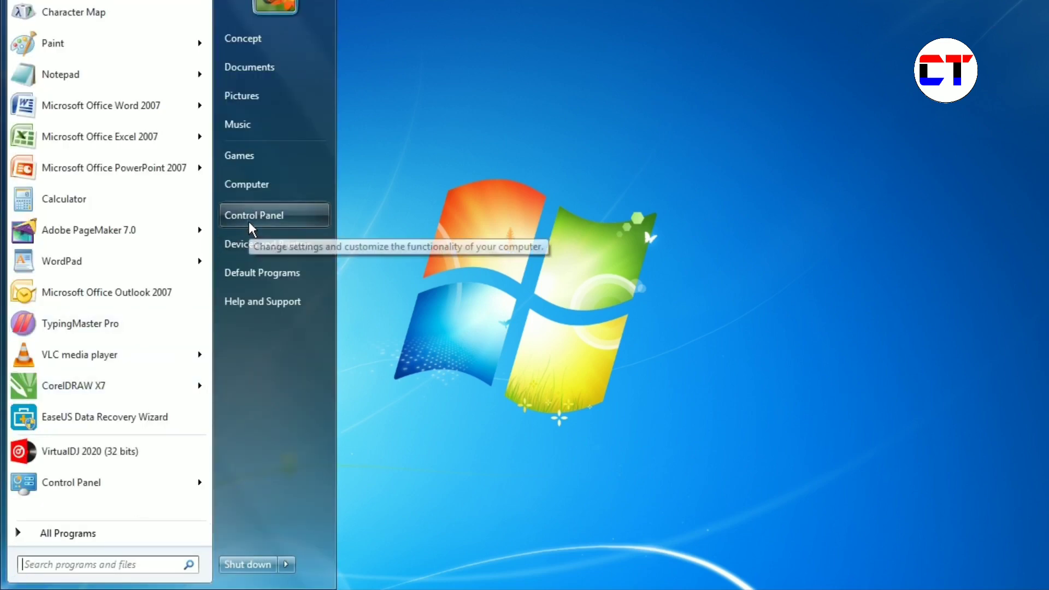
{"action": "left_click", "coordinate": [312, 219]}
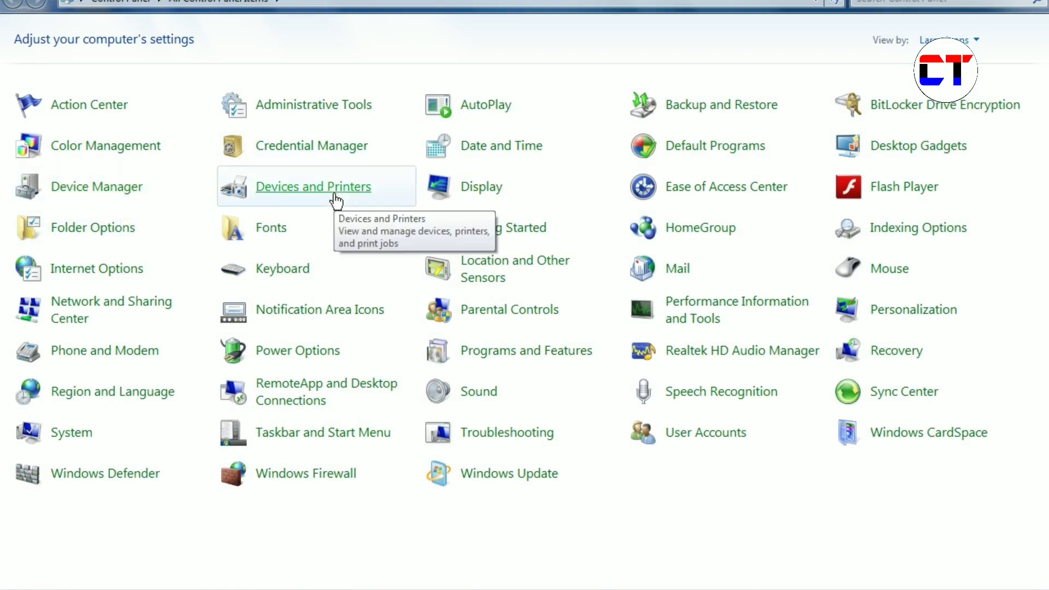
{"action": "left_click", "coordinate": [316, 201]}
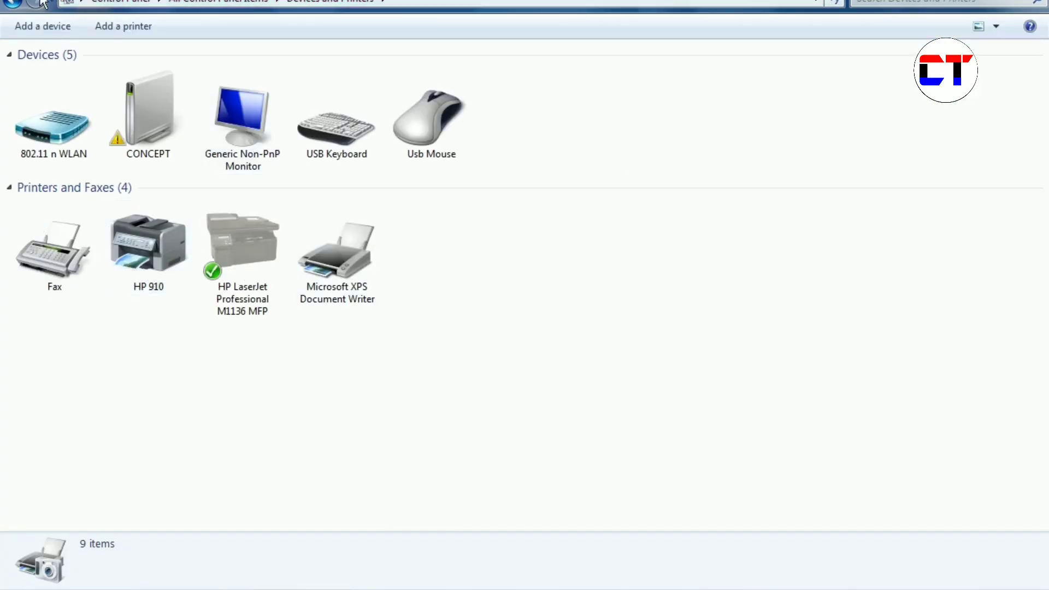
{"action": "left_click", "coordinate": [13, 3]}
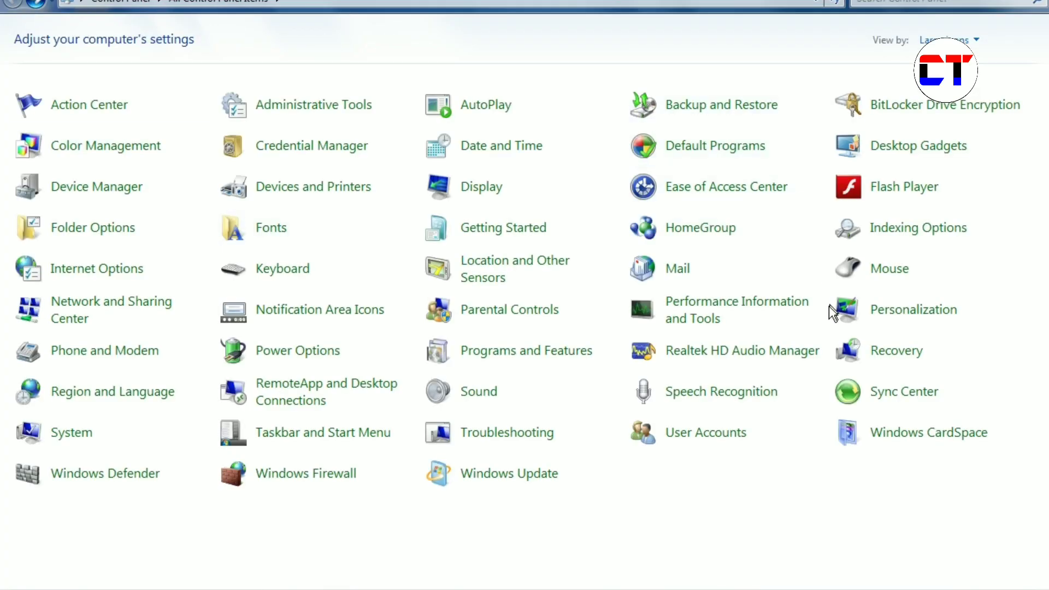
{"action": "left_click", "coordinate": [658, 524]}
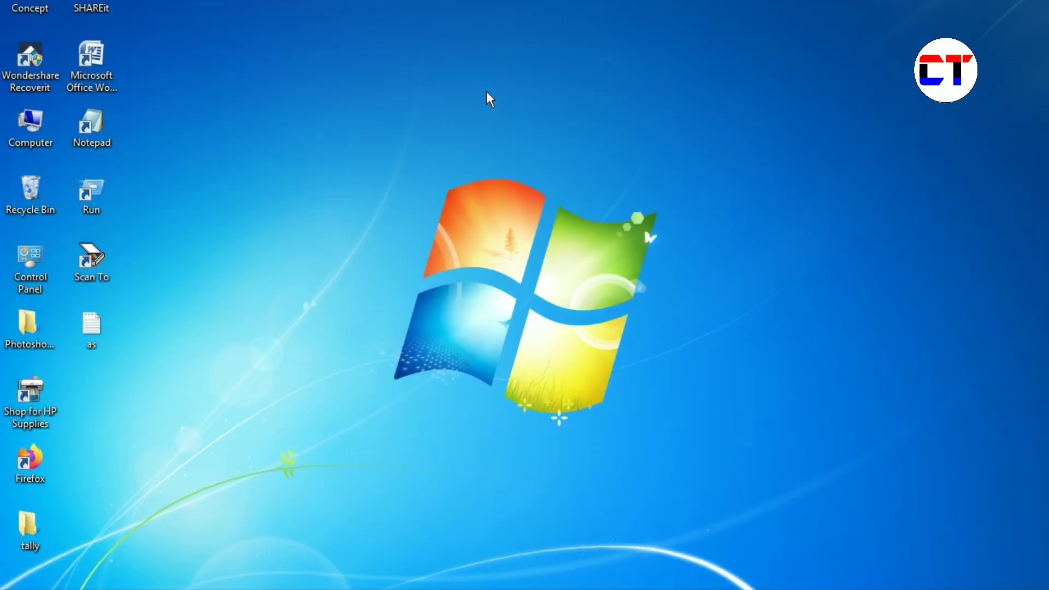
- Refresh the desktop and create a new folder on it
{"action": "right_click", "coordinate": [487, 90]}
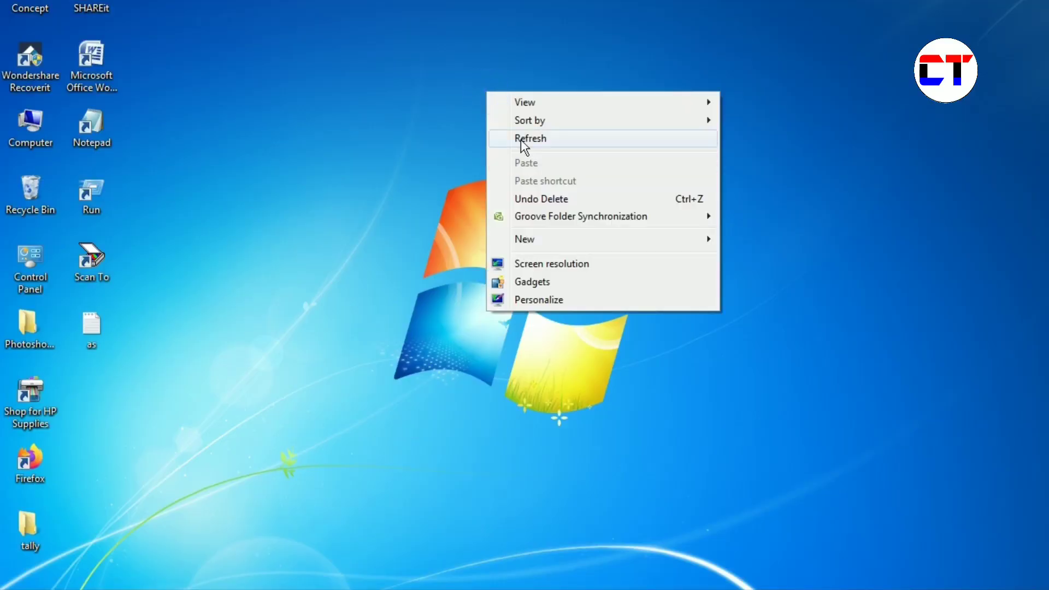
{"action": "left_click", "coordinate": [520, 139]}
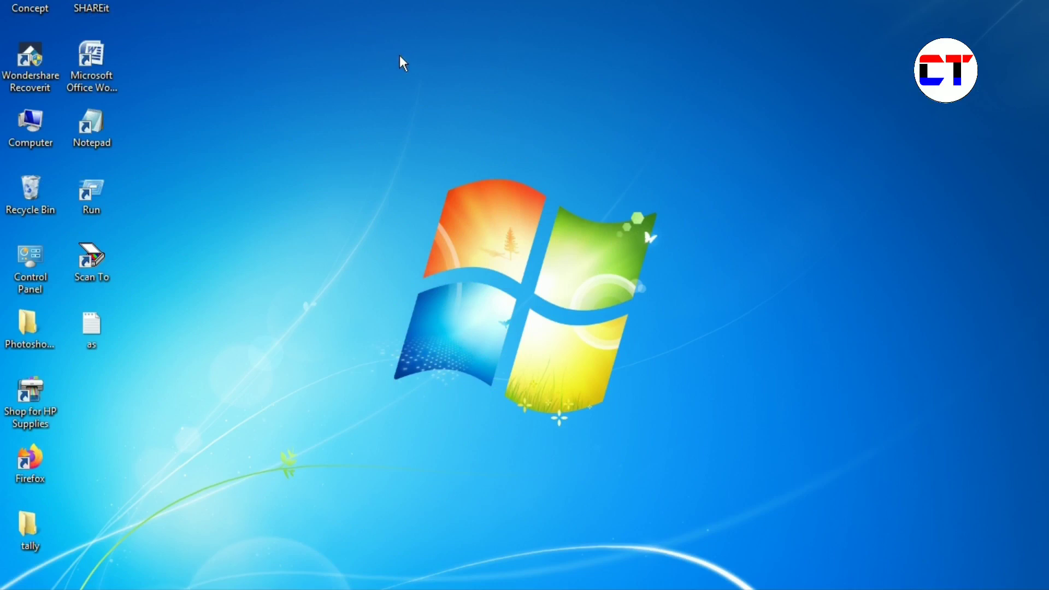
{"action": "right_click", "coordinate": [437, 97]}
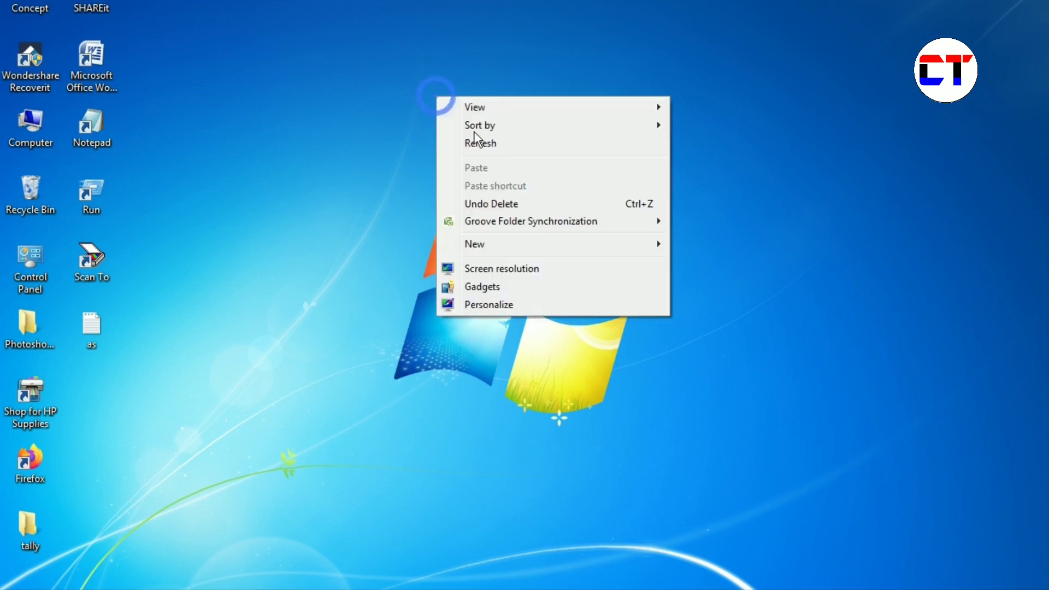
{"action": "mouse_move", "coordinate": [529, 130]}
{"action": "mouse_move", "coordinate": [474, 249]}
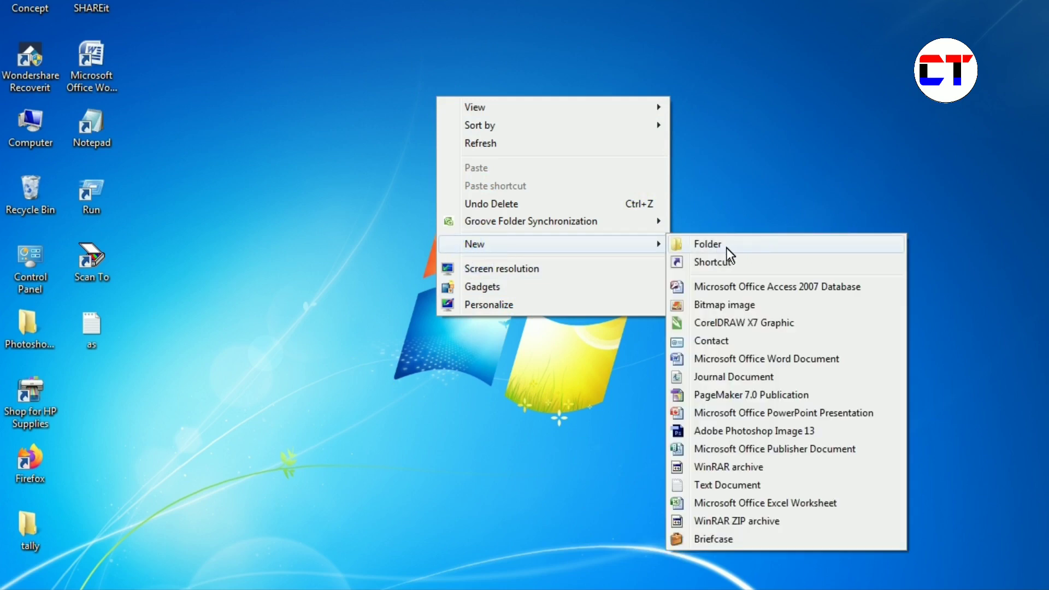
{"action": "left_click", "coordinate": [726, 248]}
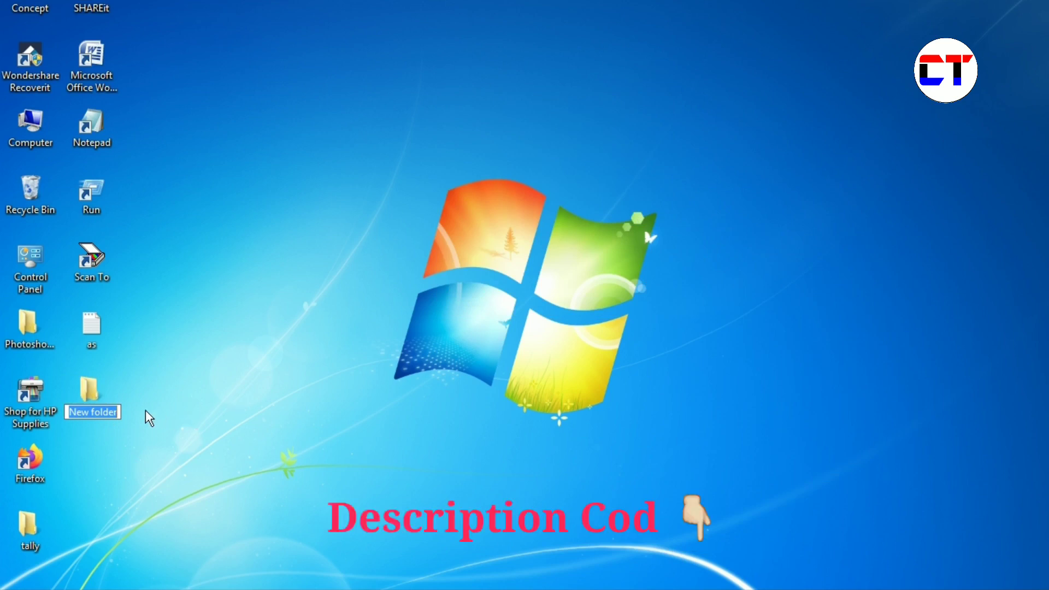
- Rename the folder to GodMod.{ED7BA470-8E54-465E-825C-99712043E01C} by pasting the identifier
{"action": "key", "text": "BackSpace"}
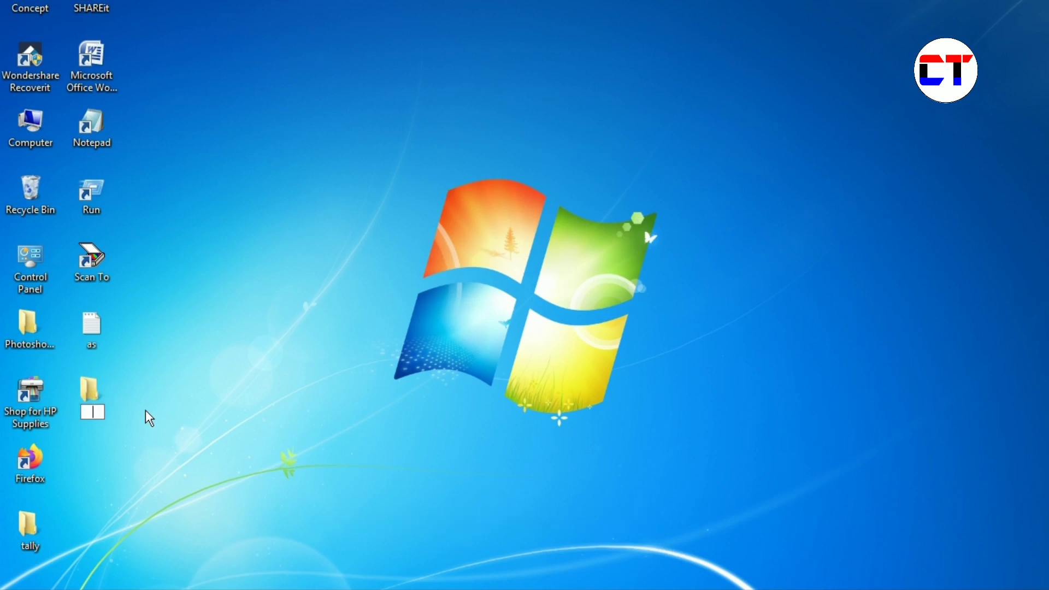
{"action": "type", "text": "{ED7BA470-8E54-465E-825C-99712043E01C}"}
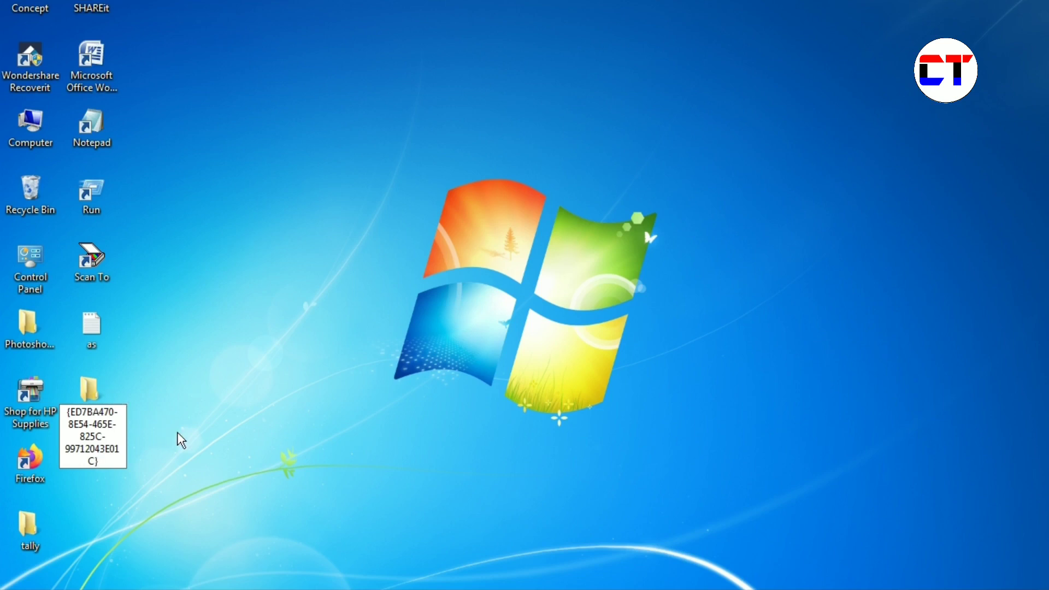
{"action": "key", "text": "Return"}
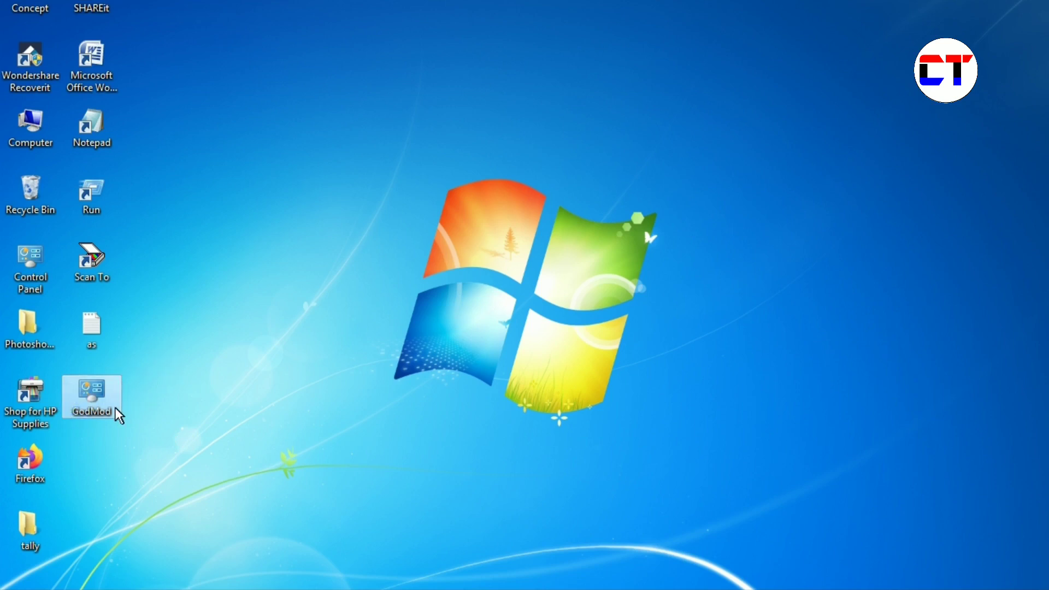
{"action": "left_click", "coordinate": [192, 405]}
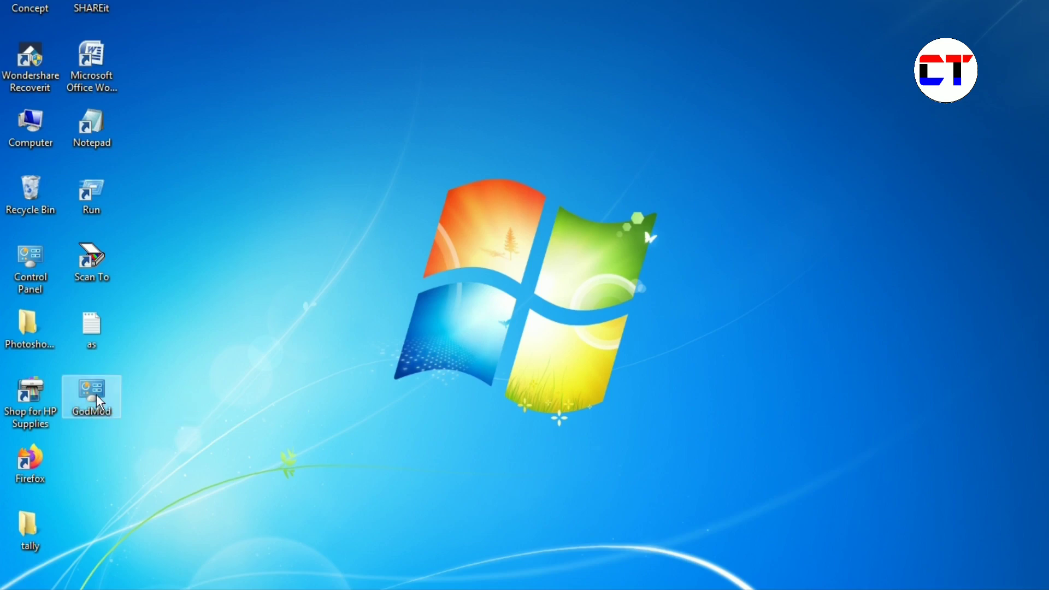
{"action": "double_click", "coordinate": [96, 395]}
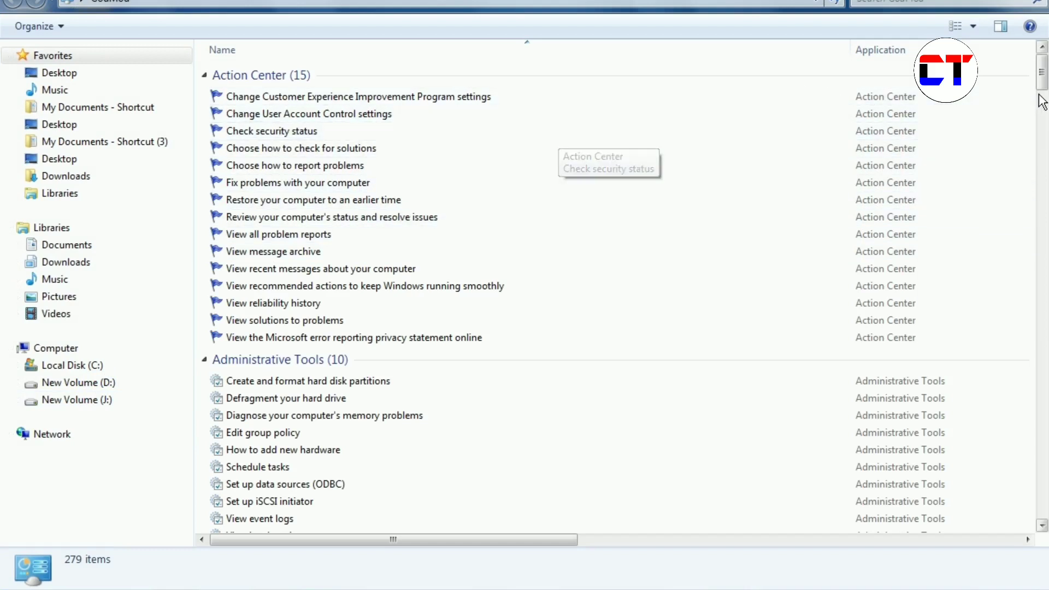
{"action": "scroll", "coordinate": [1043, 101], "scroll_direction": "down", "scroll_amount": 3}
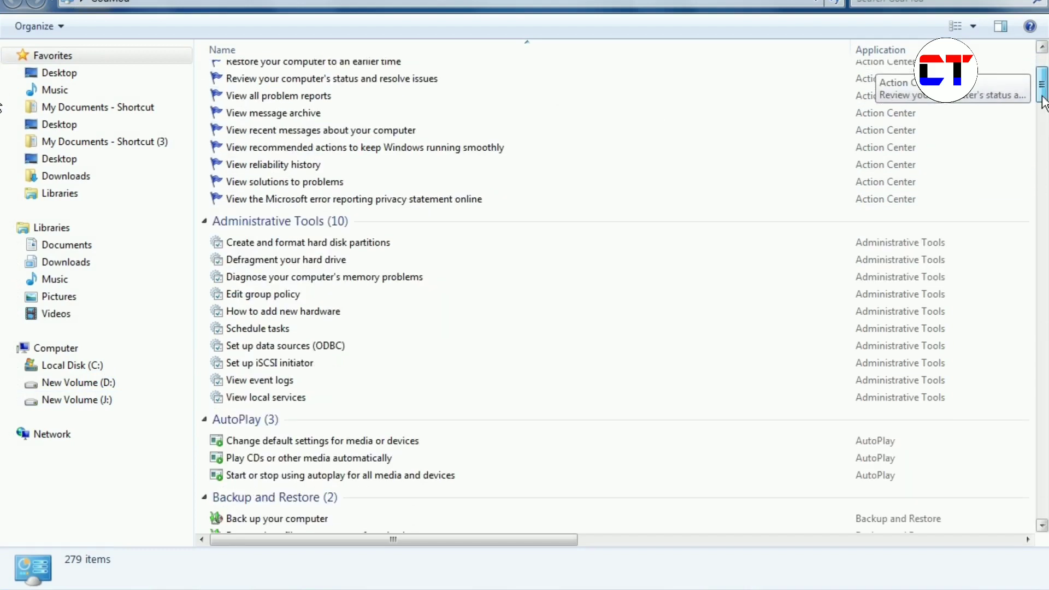
{"action": "left_click_drag", "start_coordinate": [1044, 101], "coordinate": [1041, 153]}
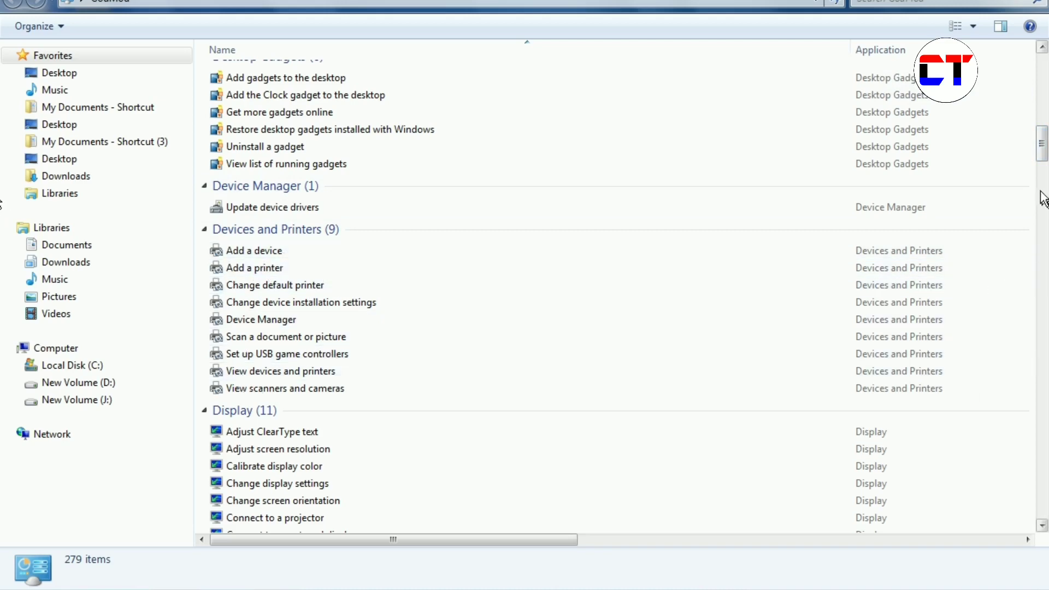
{"action": "left_click_drag", "start_coordinate": [1042, 151], "coordinate": [1034, 240]}
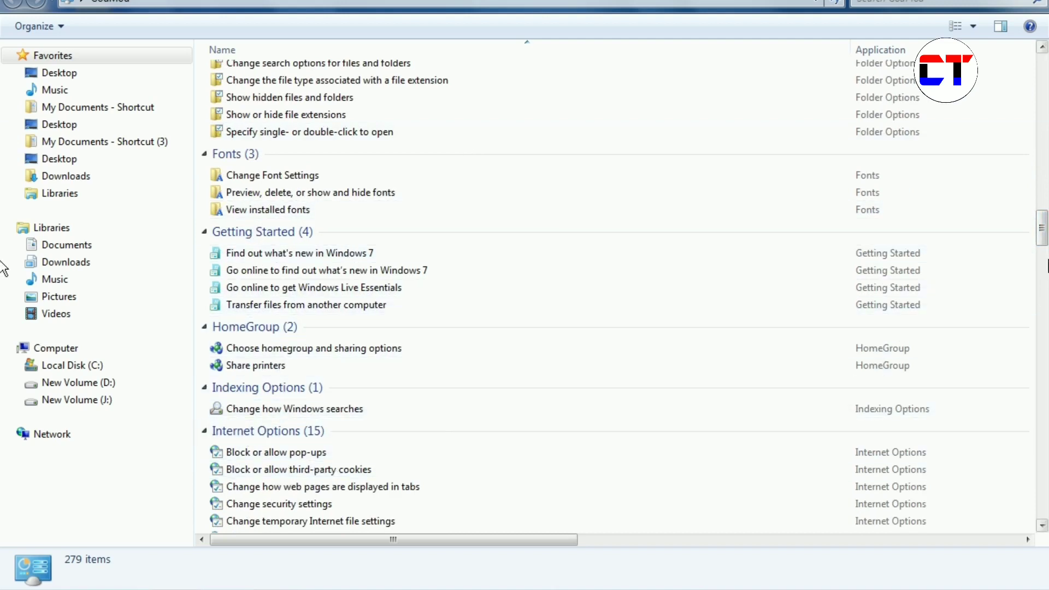
{"action": "scroll", "coordinate": [1030, 235], "scroll_direction": "down", "scroll_amount": 12}
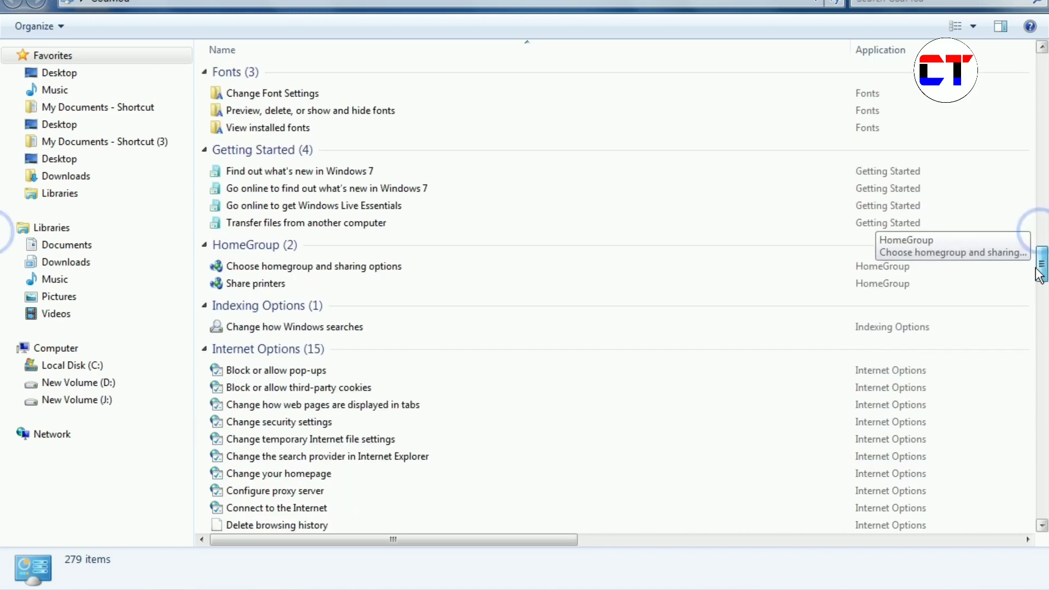
{"action": "scroll", "coordinate": [1027, 298], "scroll_direction": "down", "scroll_amount": 1}
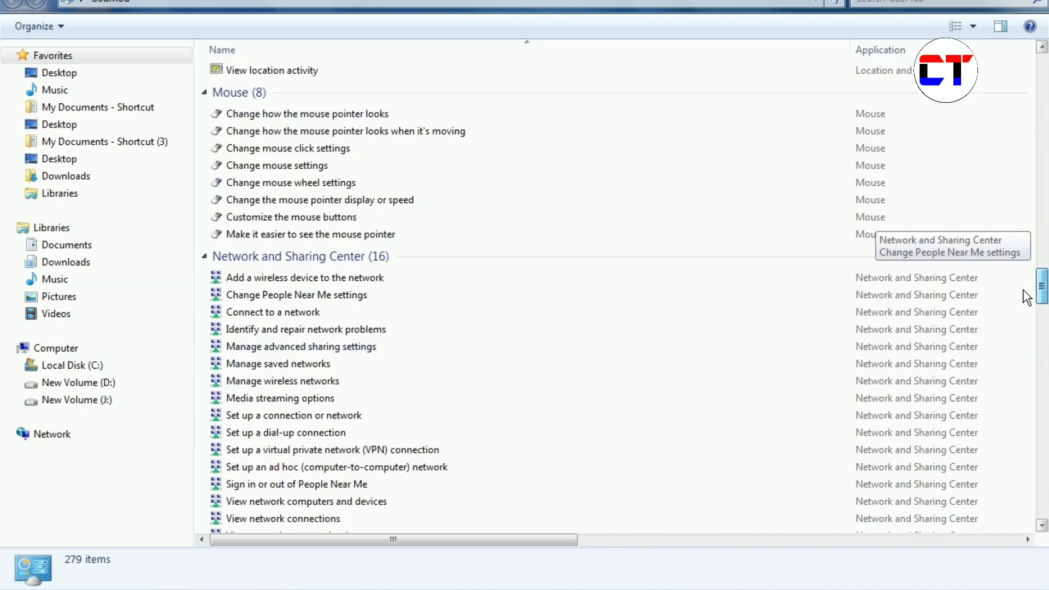
{"action": "scroll", "coordinate": [1027, 297], "scroll_direction": "down", "scroll_amount": 1}
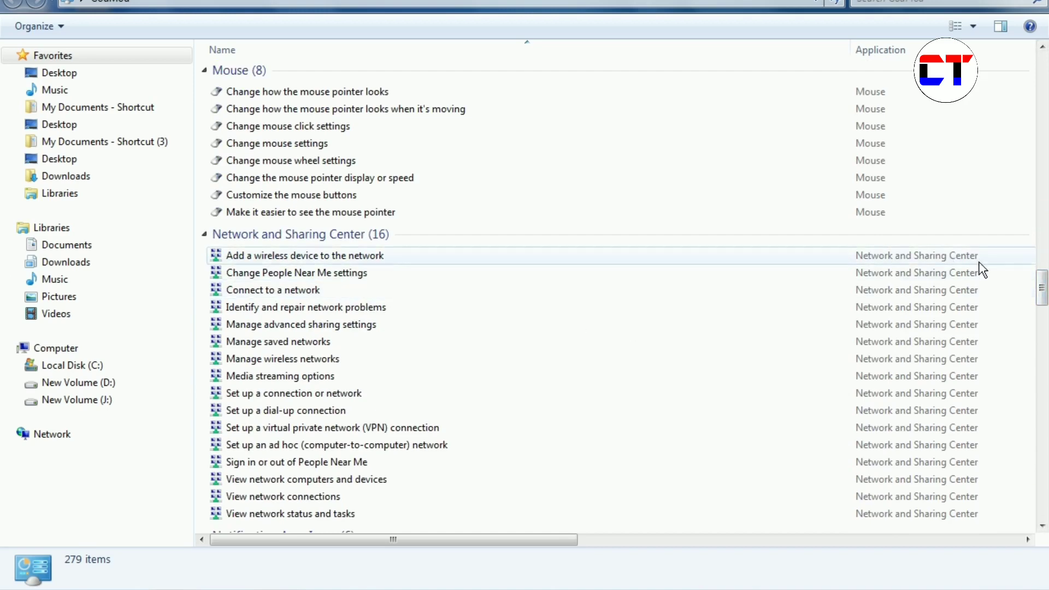
{"action": "left_click_drag", "start_coordinate": [1037, 295], "coordinate": [1045, 390]}
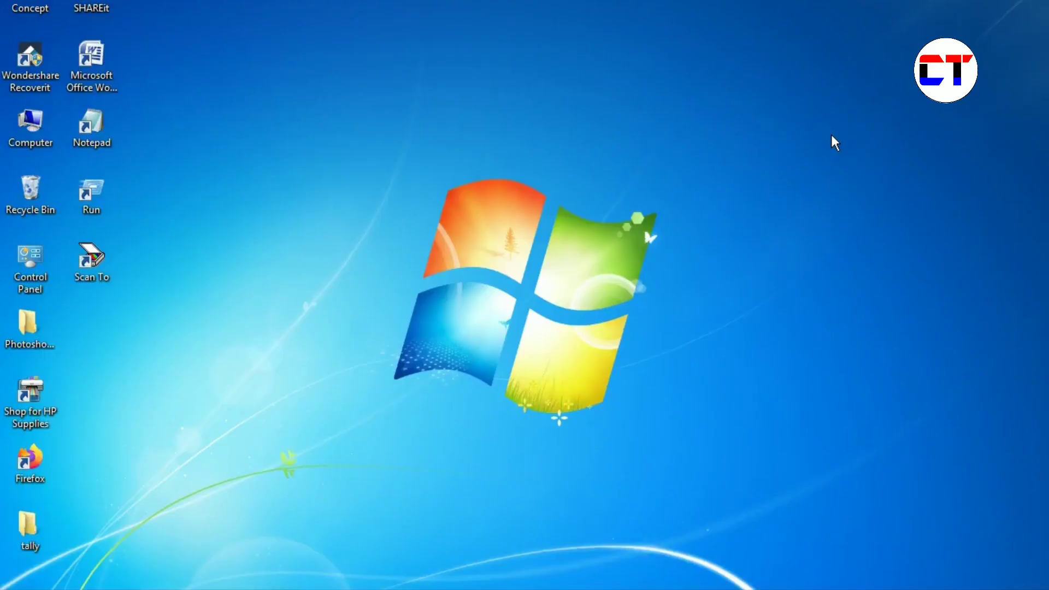
- Refresh the desktop twice, then add a desktop folder keeping the default name 'New folder'
{"action": "right_click", "coordinate": [603, 74]}
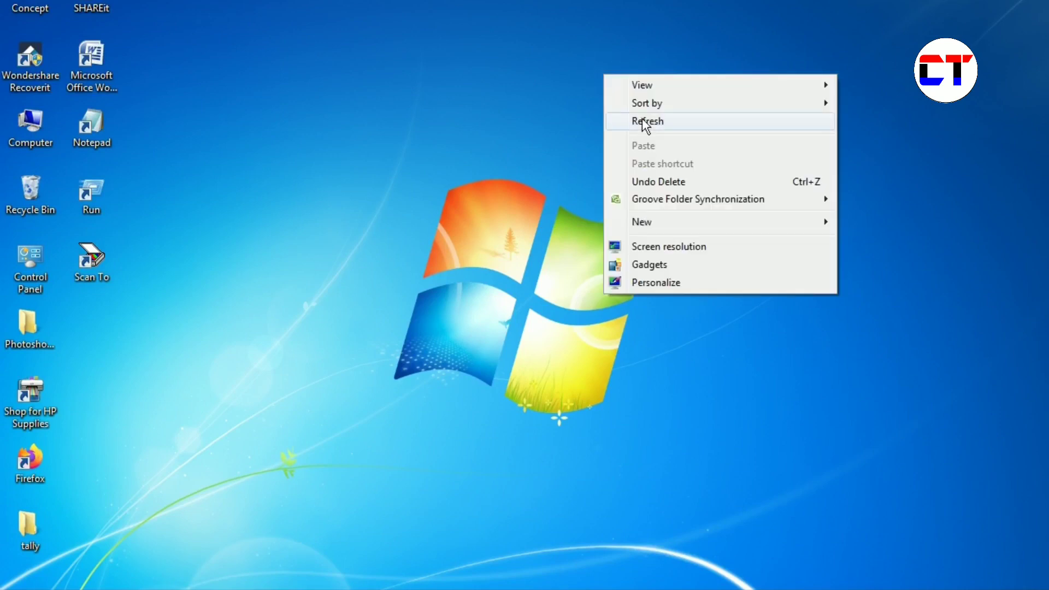
{"action": "left_click", "coordinate": [642, 118]}
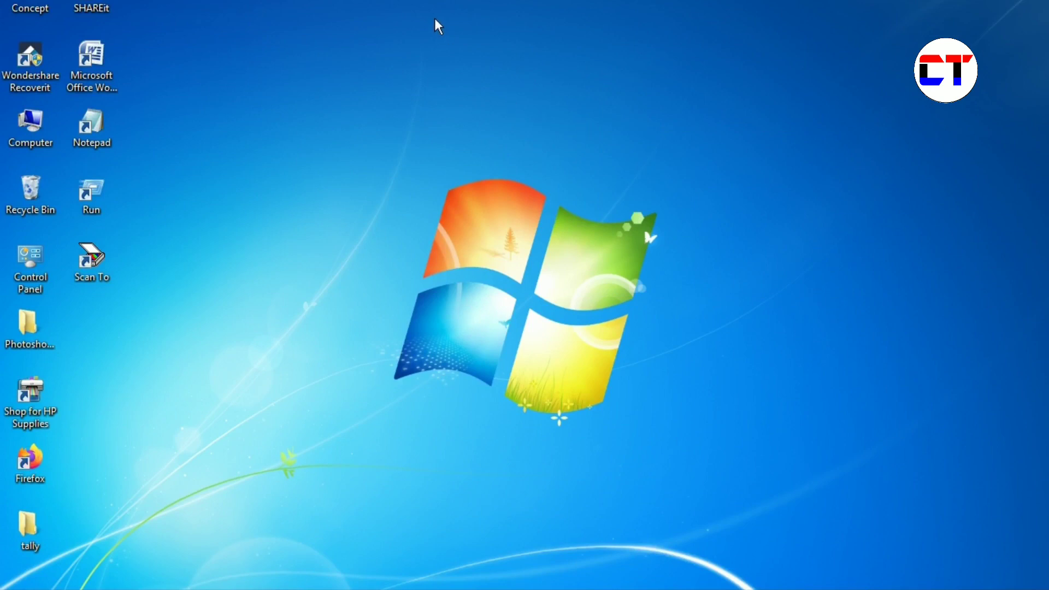
{"action": "right_click", "coordinate": [472, 31]}
{"action": "left_click", "coordinate": [522, 78]}
{"action": "right_click", "coordinate": [457, 26]}
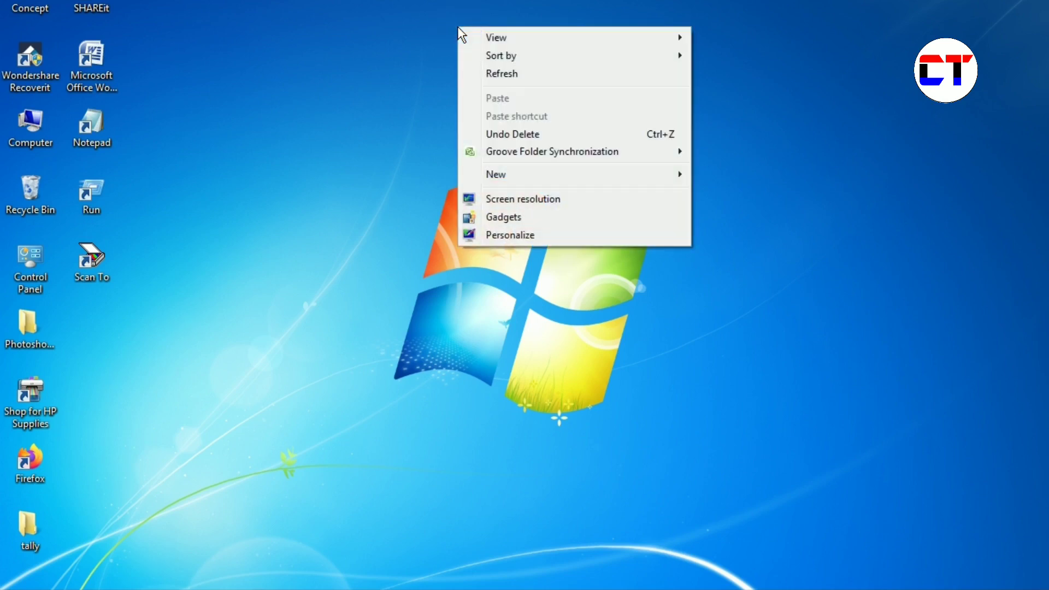
{"action": "mouse_move", "coordinate": [508, 181]}
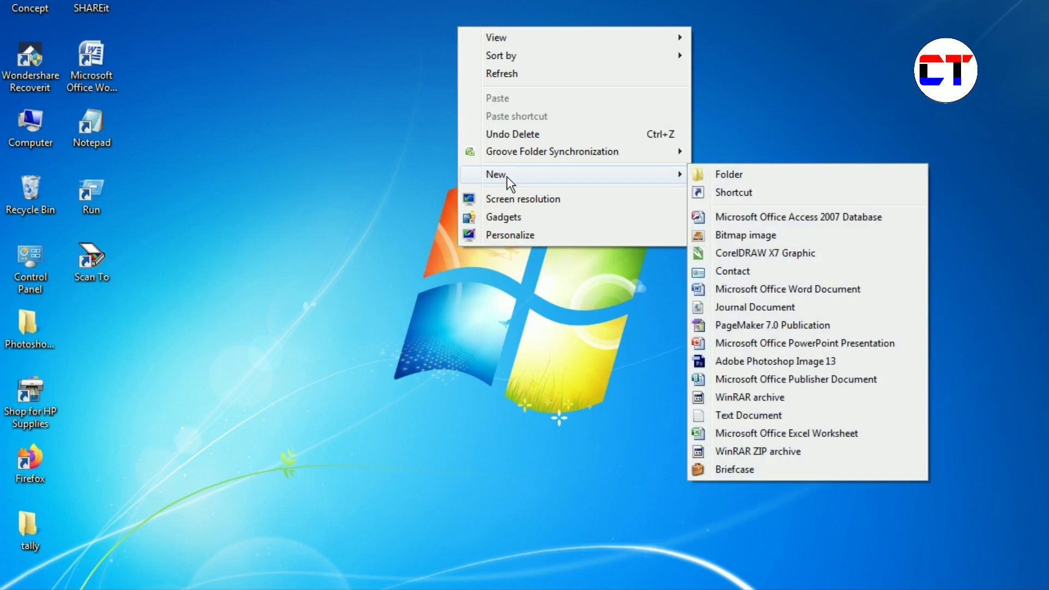
{"action": "left_click", "coordinate": [731, 175]}
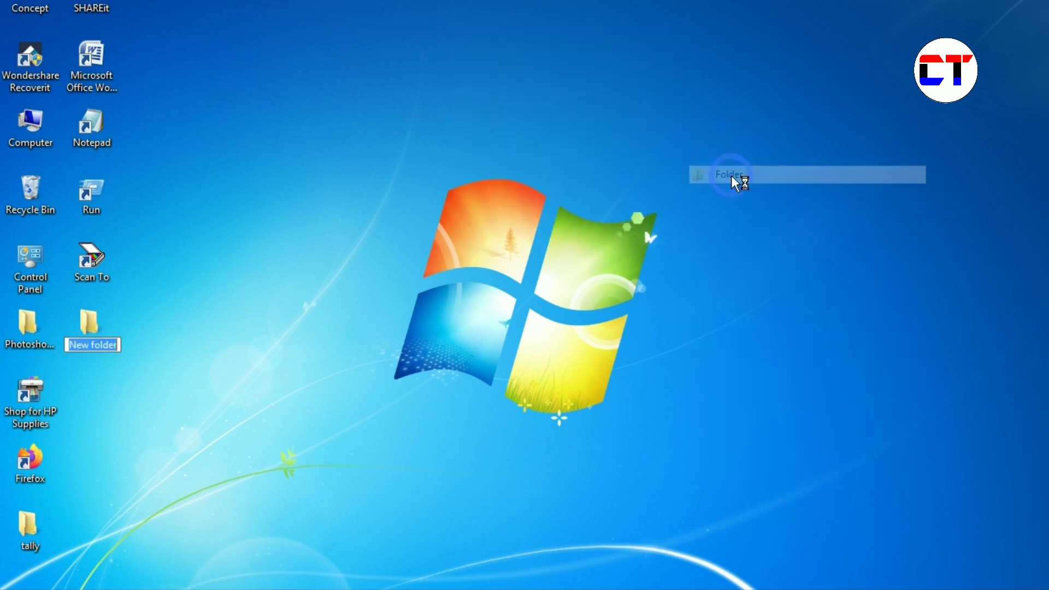
{"action": "left_click", "coordinate": [296, 338]}
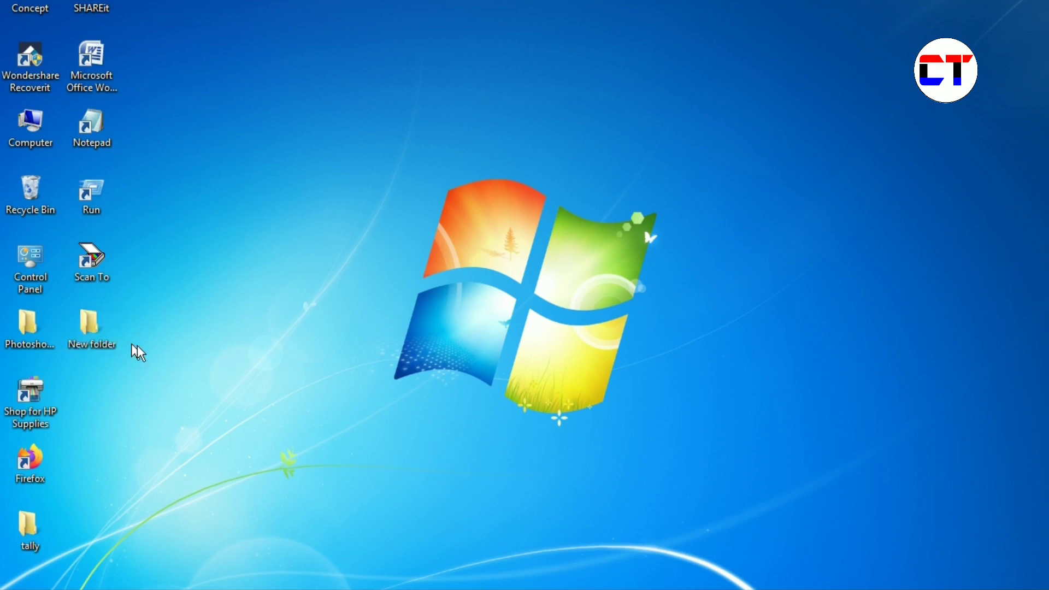
{"action": "left_click", "coordinate": [110, 332]}
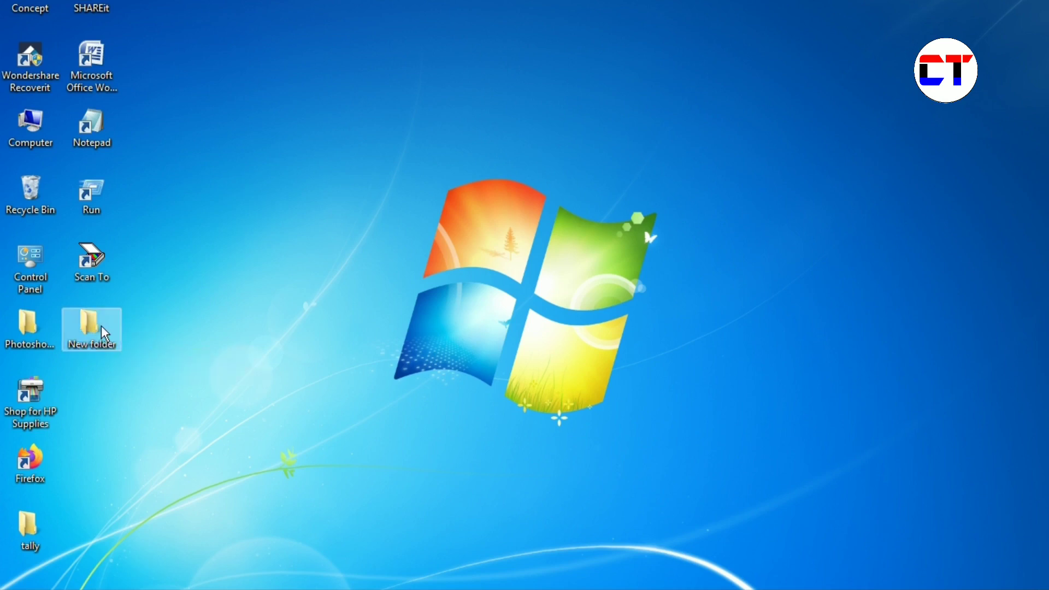
- Delete 'New folder' from the desktop and confirm sending it to the Recycle Bin
{"action": "left_click", "coordinate": [101, 326]}
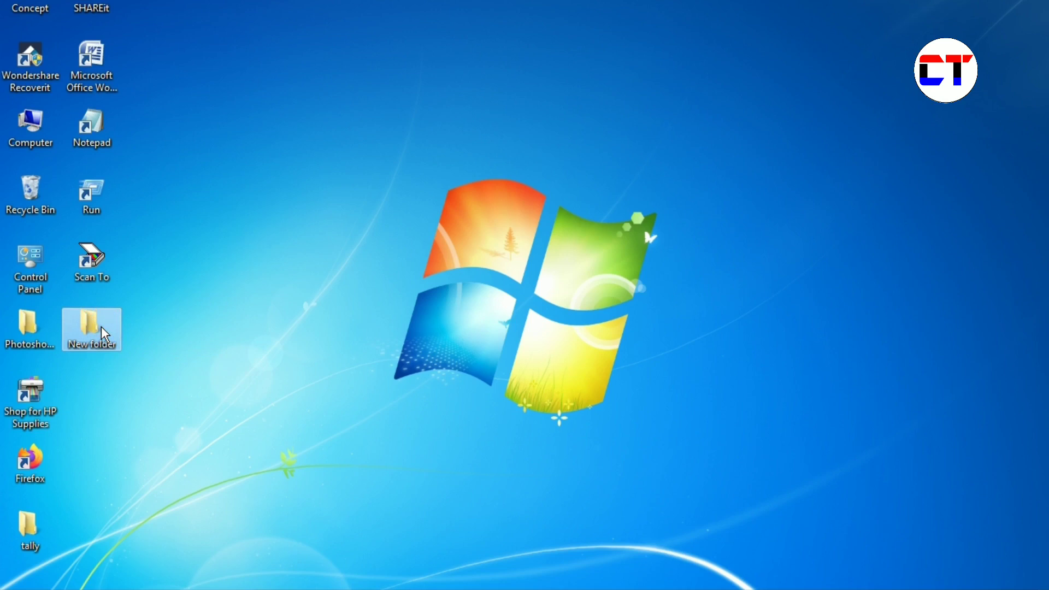
{"action": "key", "text": "Delete"}
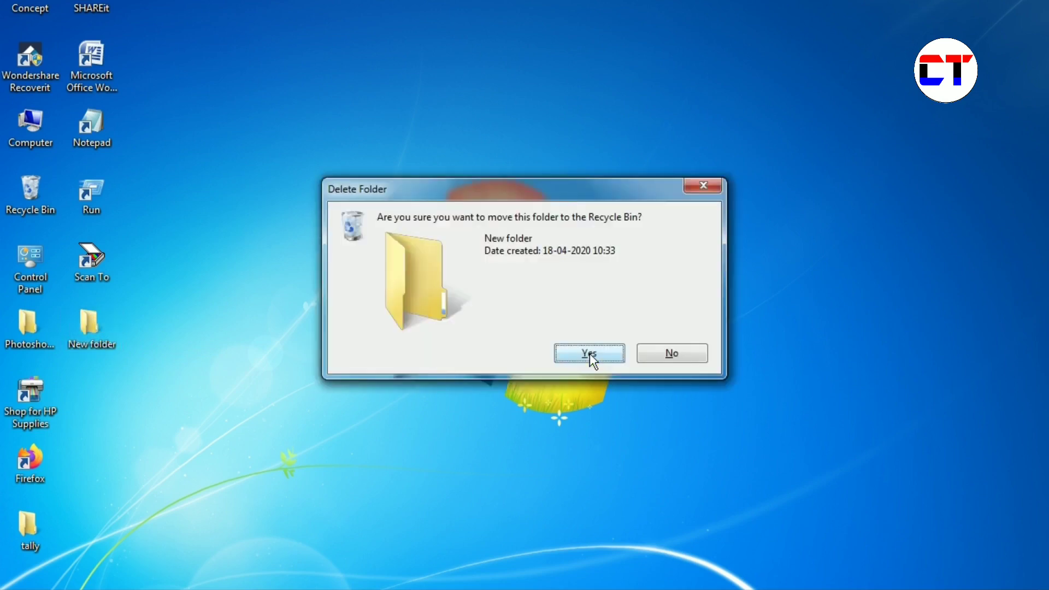
{"action": "left_click", "coordinate": [589, 352]}
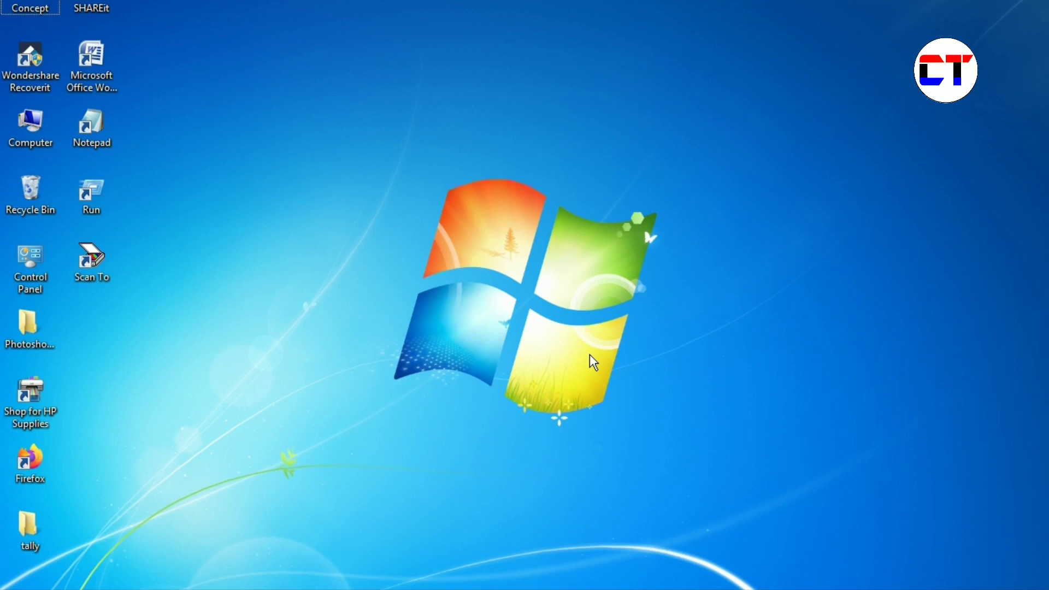
- Create 'New folder' and 'New folder (2)' with Ctrl+Shift+N, keeping the default names
{"action": "key", "text": "ctrl+shift+n"}
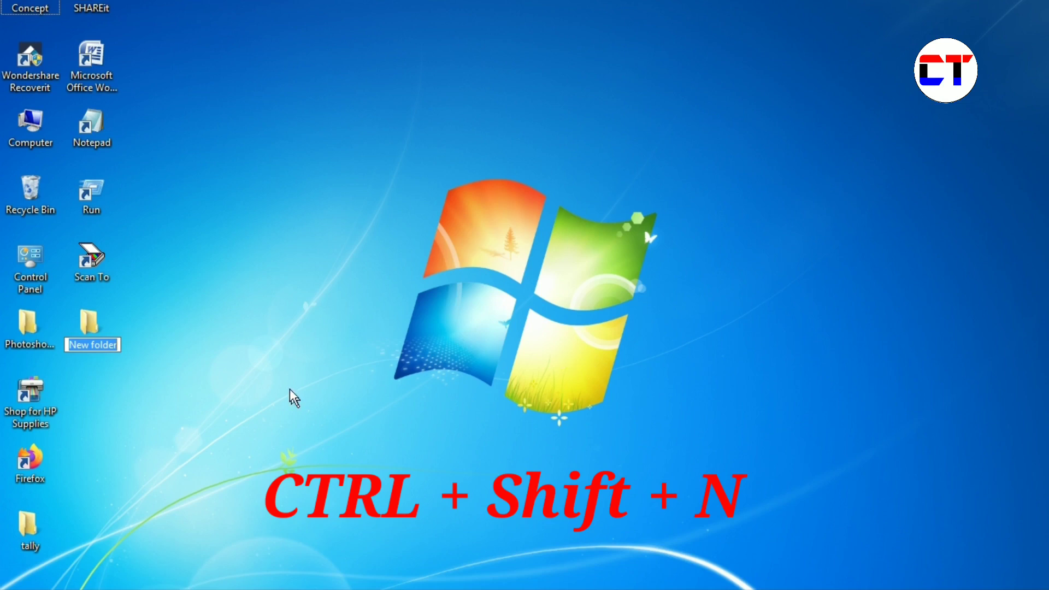
{"action": "left_click", "coordinate": [239, 362]}
{"action": "left_click_drag", "start_coordinate": [94, 325], "coordinate": [113, 335]}
{"action": "left_click", "coordinate": [185, 347]}
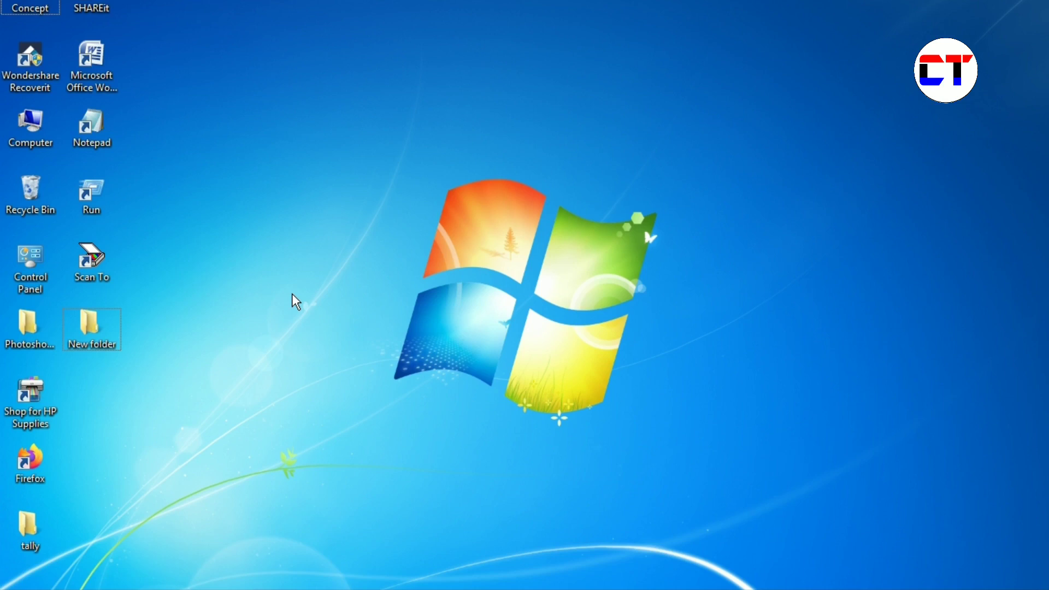
{"action": "key", "text": "ctrl+shift+n"}
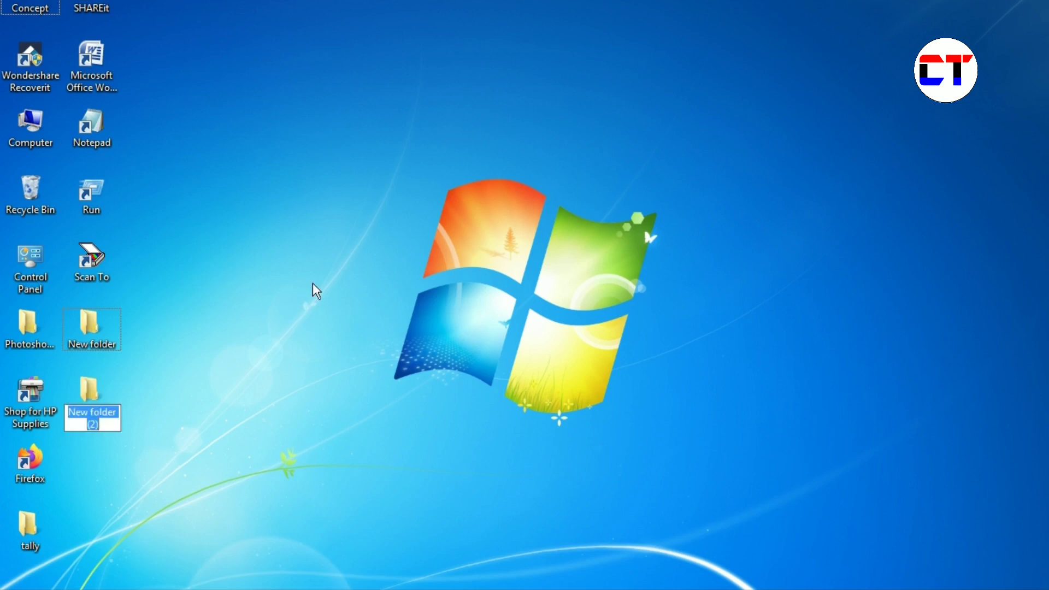
{"action": "left_click", "coordinate": [346, 281]}
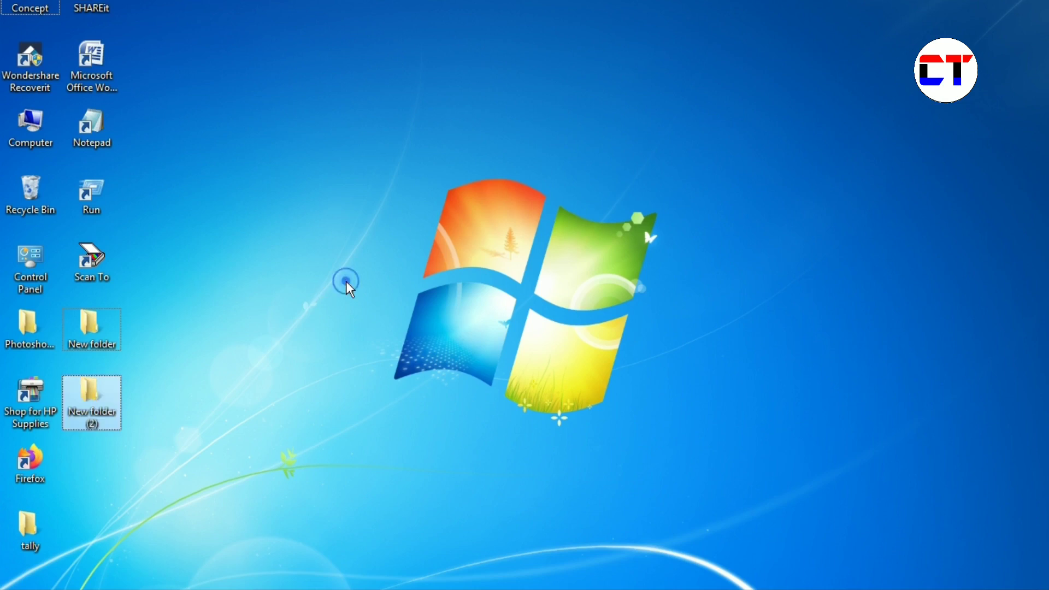
{"action": "left_click", "coordinate": [140, 406]}
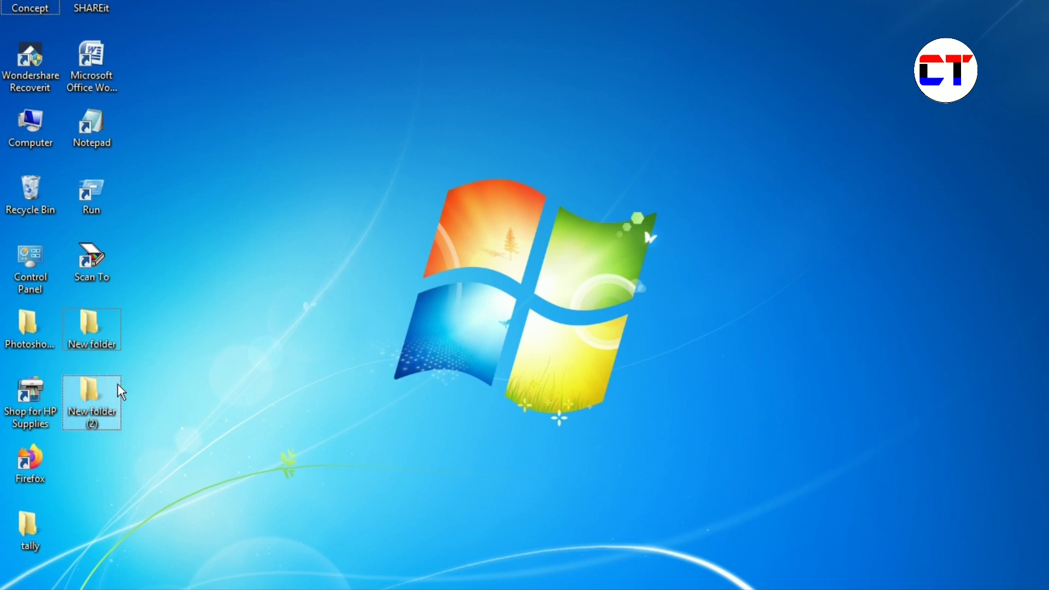
{"action": "mouse_move", "coordinate": [118, 385]}
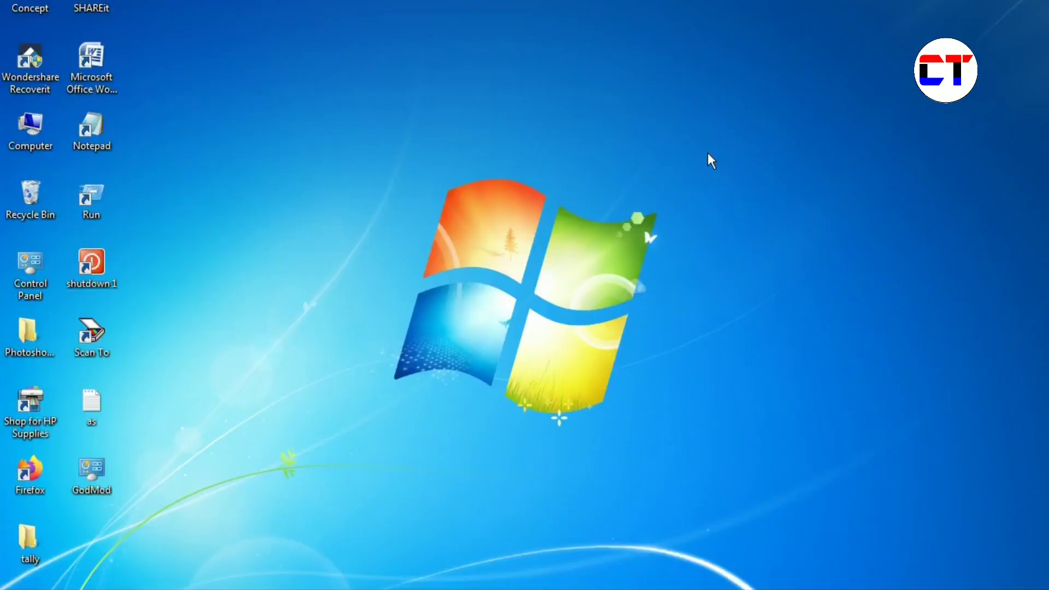
- Refresh the desktop from its right-click menu
{"action": "right_click", "coordinate": [706, 127]}
{"action": "left_click", "coordinate": [735, 178]}
{"action": "left_click", "coordinate": [755, 174]}
- Go from the Start menu through Control Panel's User Accounts to 'Change your password'
{"action": "key", "text": "super"}
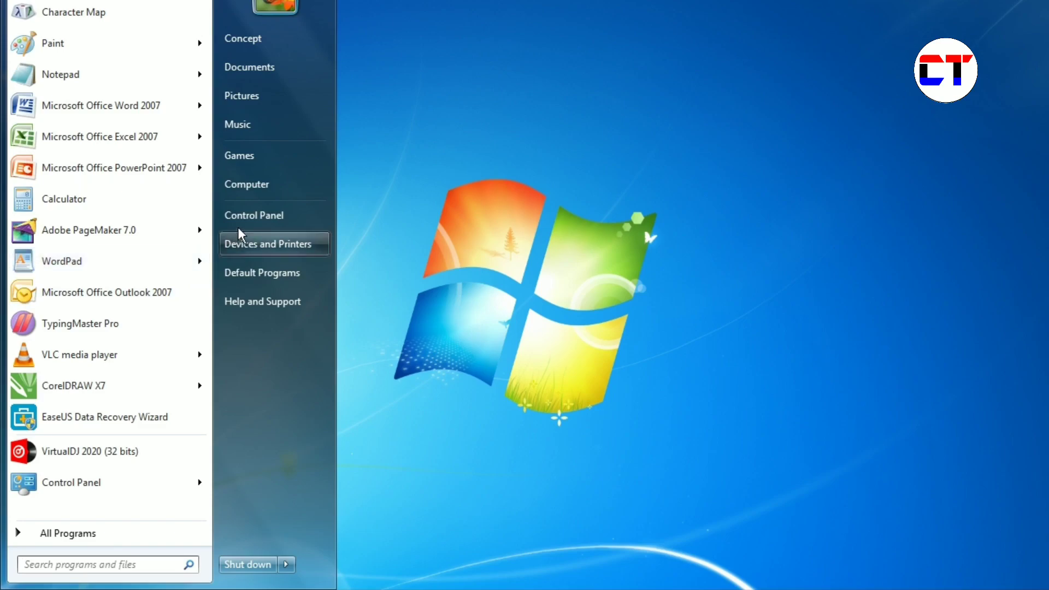
{"action": "left_click", "coordinate": [244, 217]}
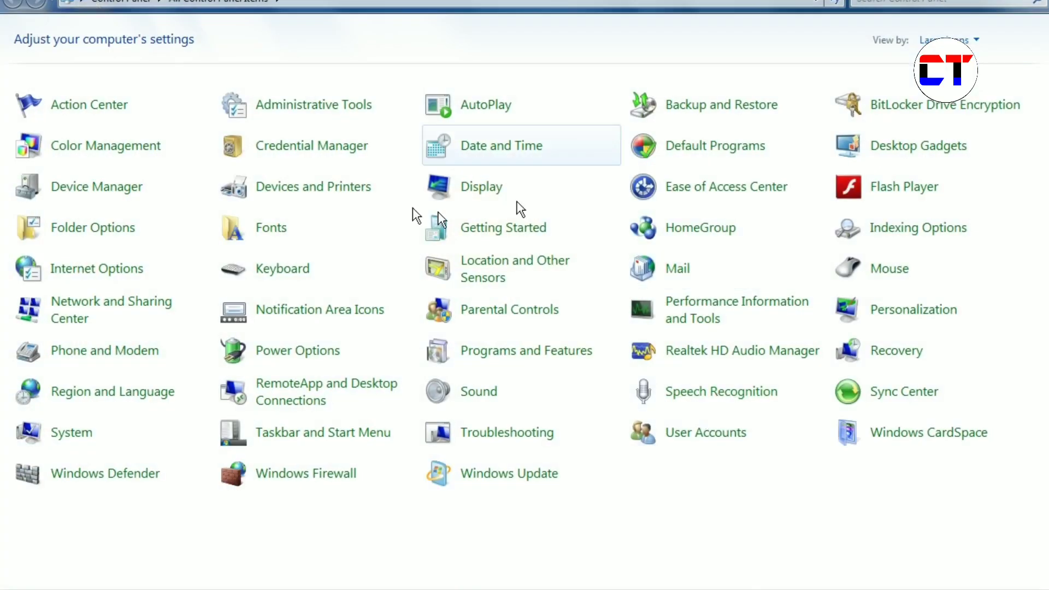
{"action": "left_click", "coordinate": [719, 432]}
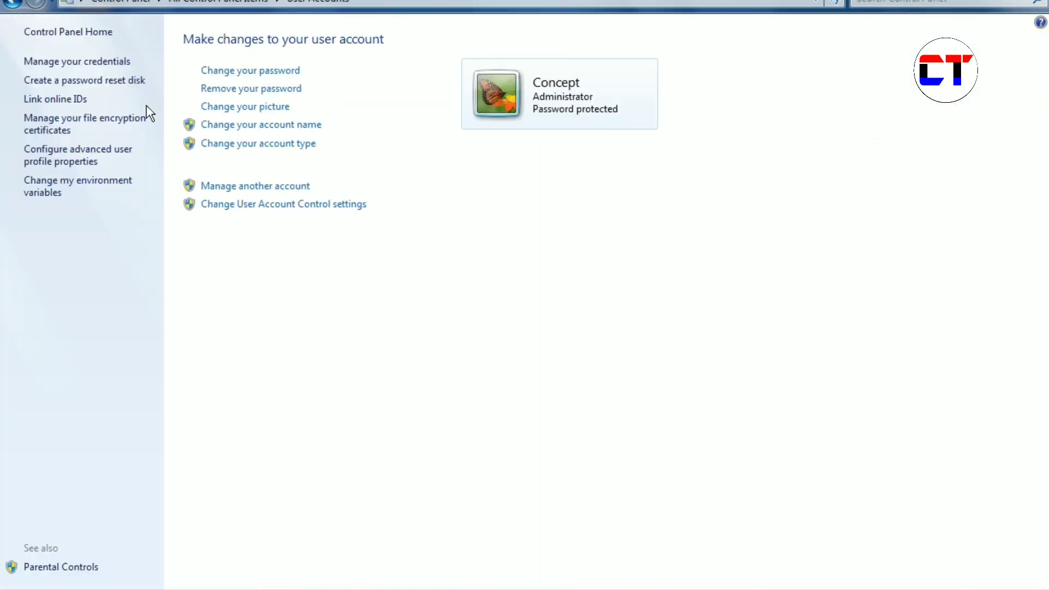
{"action": "left_click", "coordinate": [258, 75]}
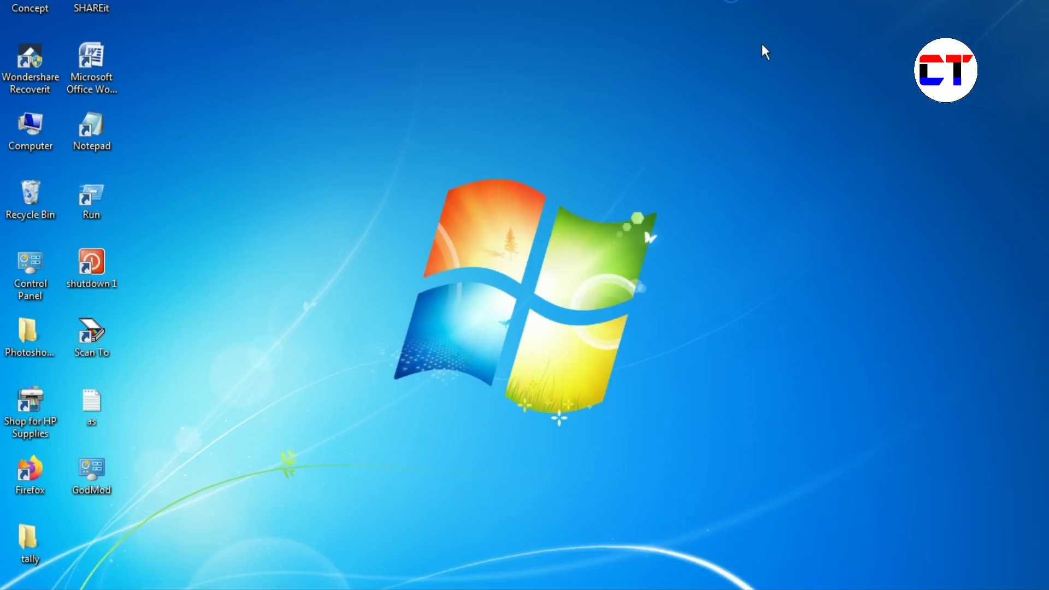
- Refresh the desktop and open the Run dialog with 'cmd' in the Open box
{"action": "right_click", "coordinate": [762, 44]}
{"action": "left_click", "coordinate": [770, 35]}
{"action": "double_click", "coordinate": [94, 201]}
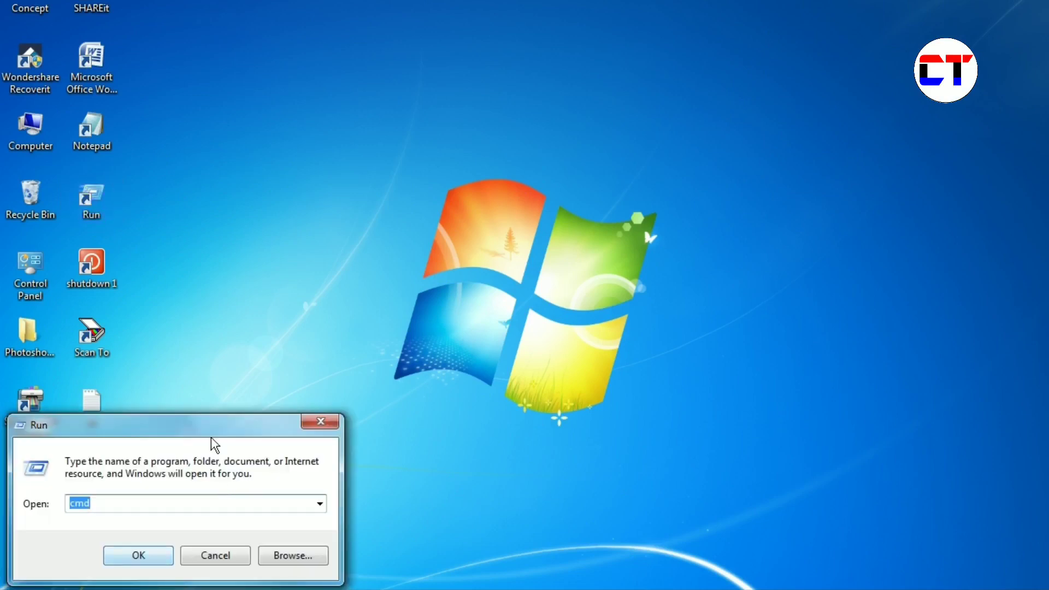
{"action": "left_click_drag", "start_coordinate": [205, 418], "coordinate": [287, 93]}
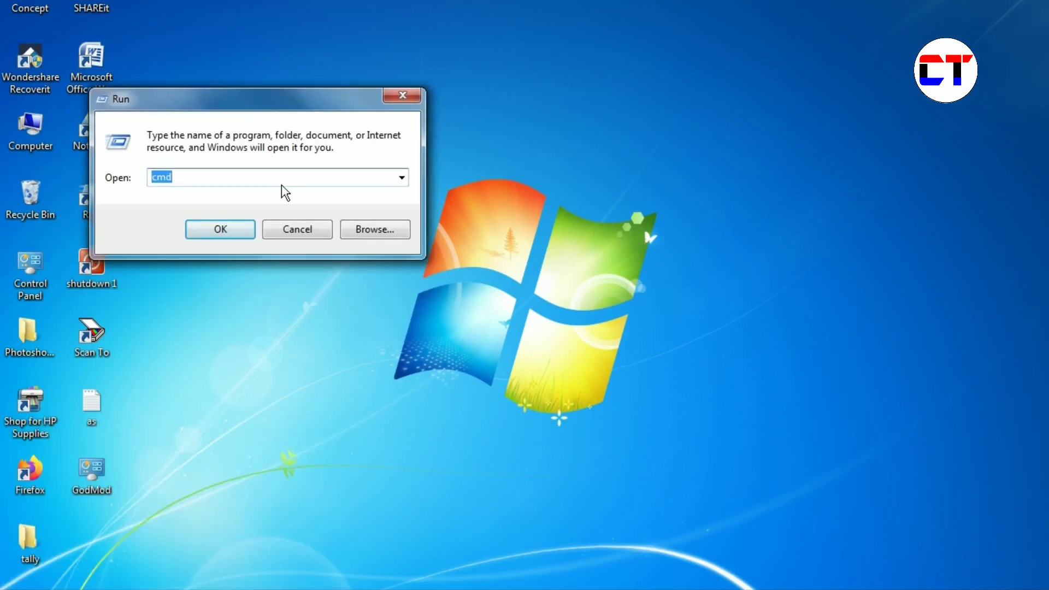
{"action": "left_click", "coordinate": [221, 184]}
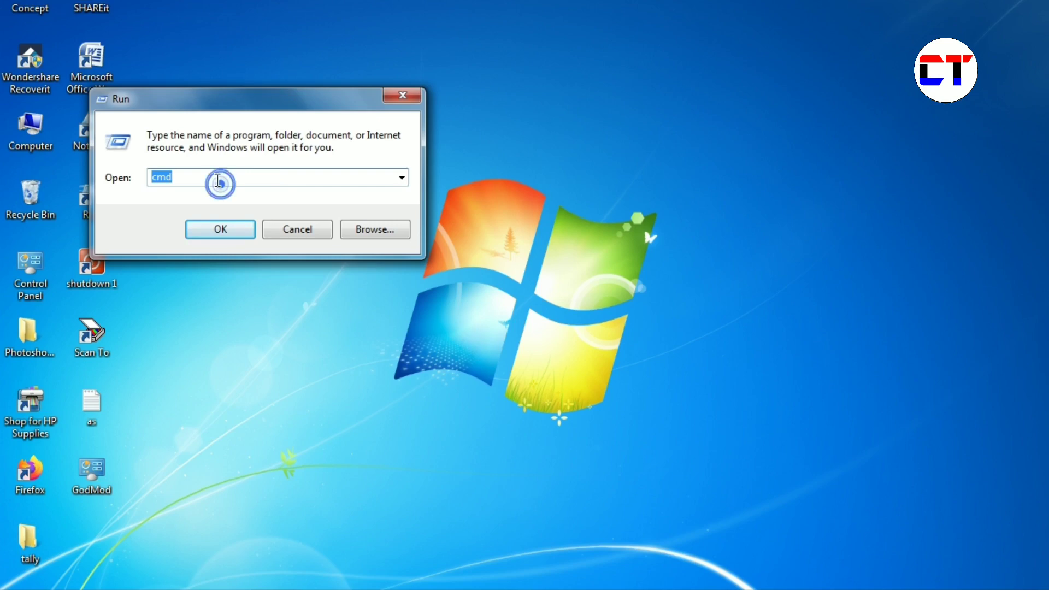
{"action": "left_click", "coordinate": [214, 175]}
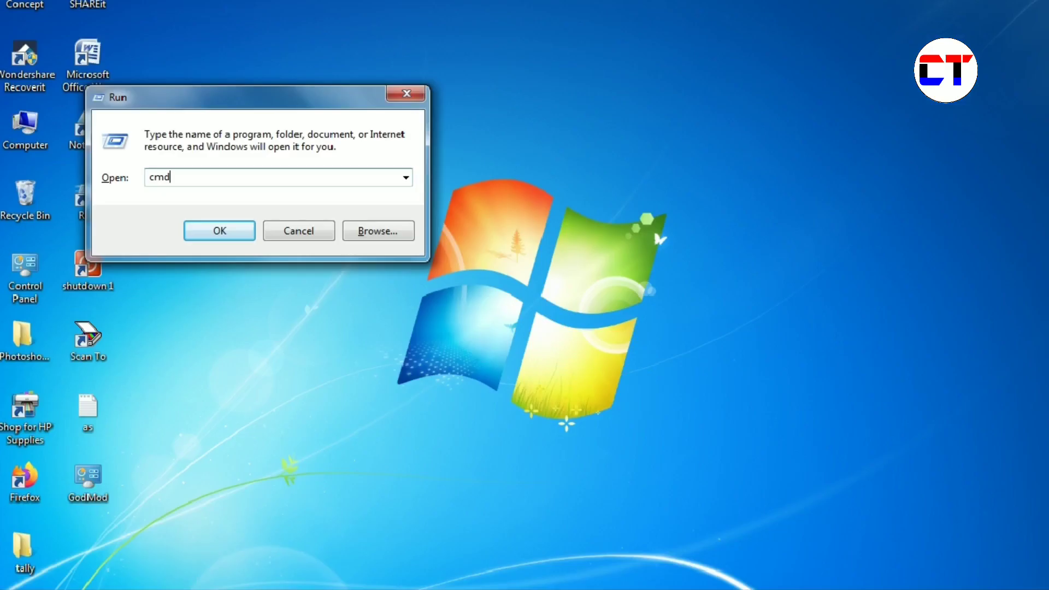
{"action": "double_click", "coordinate": [214, 176]}
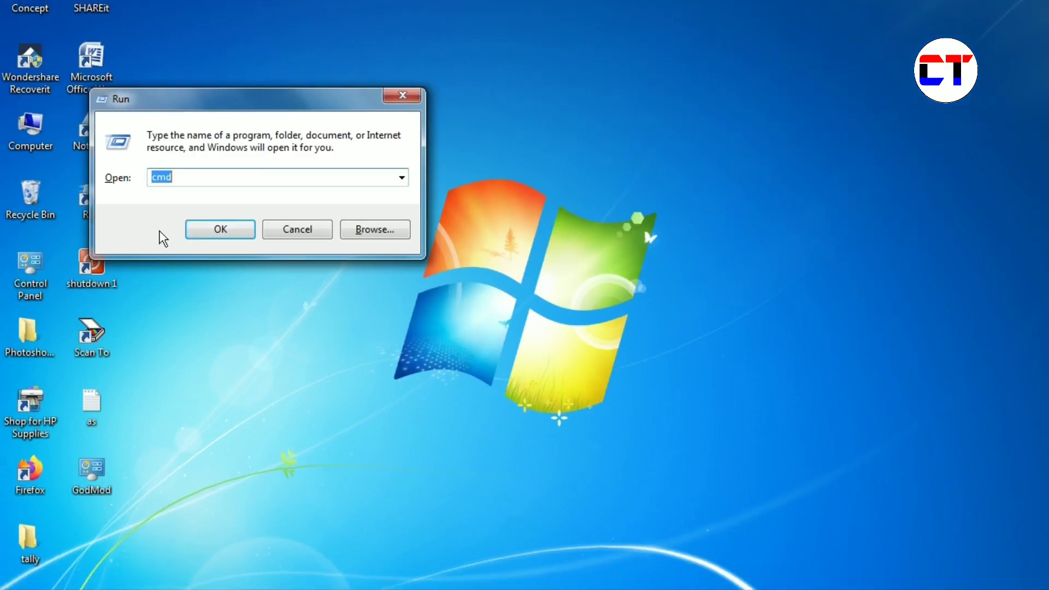
{"action": "left_click", "coordinate": [210, 174]}
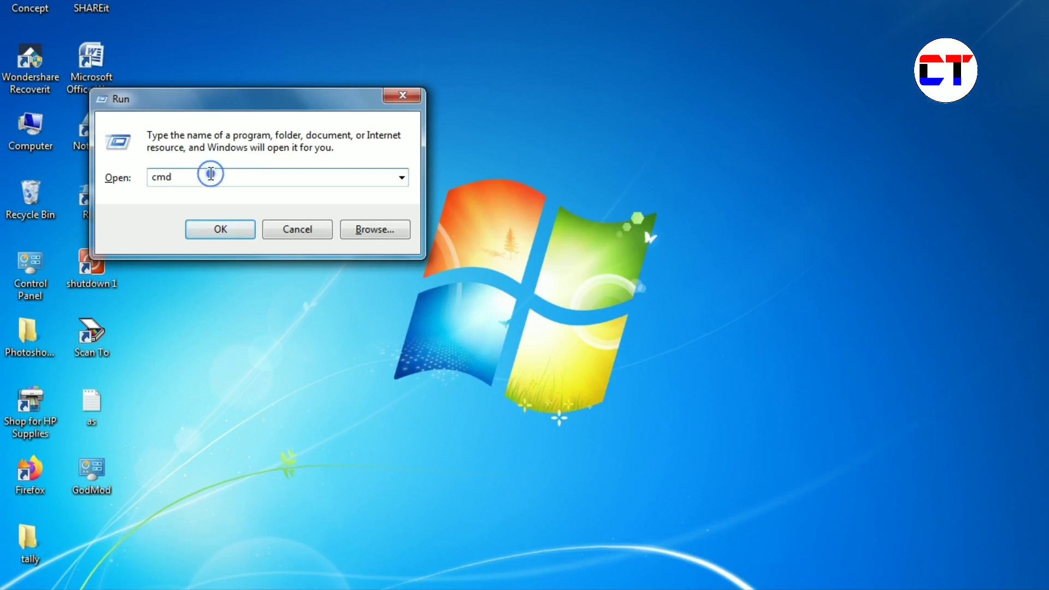
- Run cmd and resize the Command Prompt window to the left half of the screen
{"action": "left_click", "coordinate": [228, 226]}
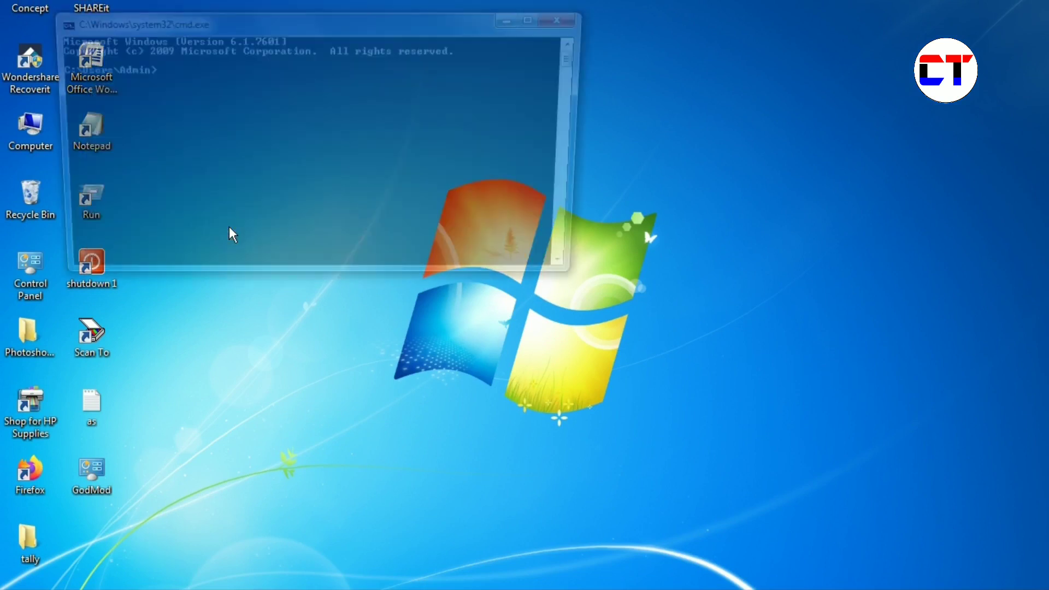
{"action": "left_click", "coordinate": [535, 20]}
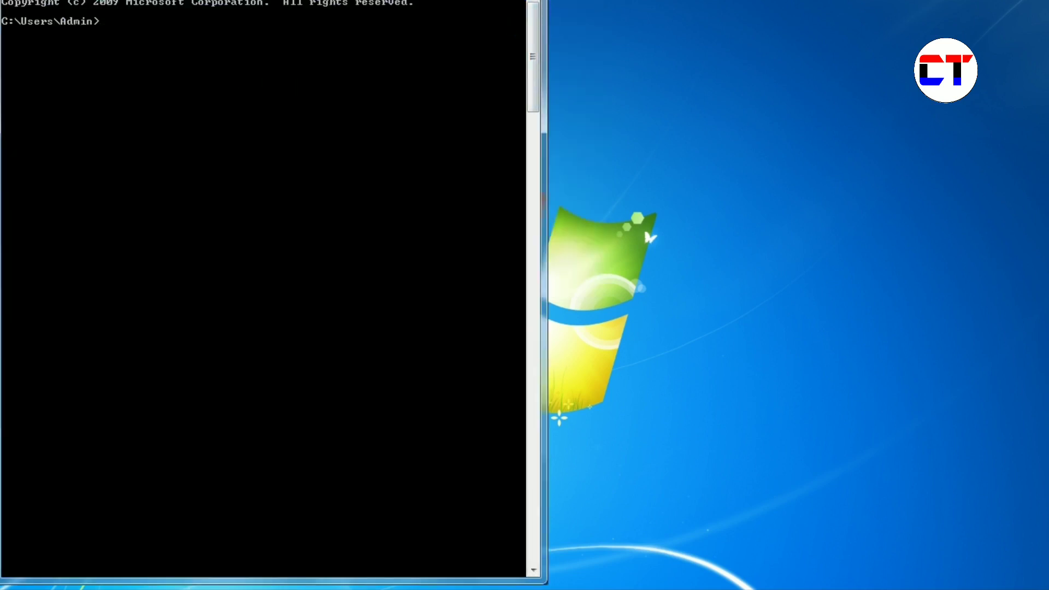
{"action": "mouse_move", "coordinate": [377, 0]}
{"action": "left_mouse_down"}
{"action": "mouse_move", "coordinate": [367, 1]}
{"action": "mouse_move", "coordinate": [383, 11]}
{"action": "left_mouse_up"}
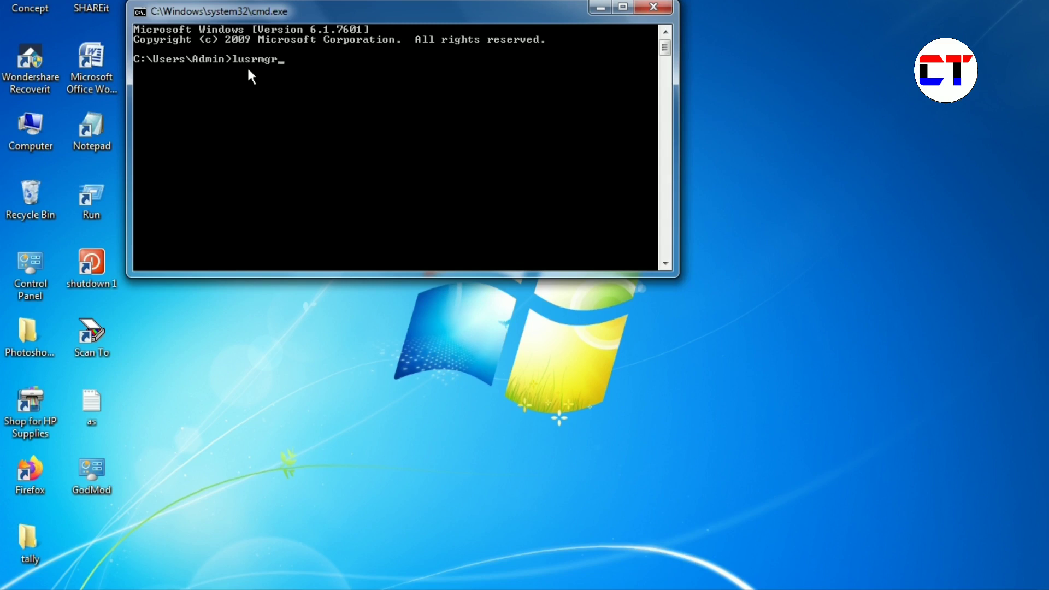
- Run lusrmgr, open the Users folder, and choose Set Password... for the Admin account
{"action": "key", "text": "Return"}
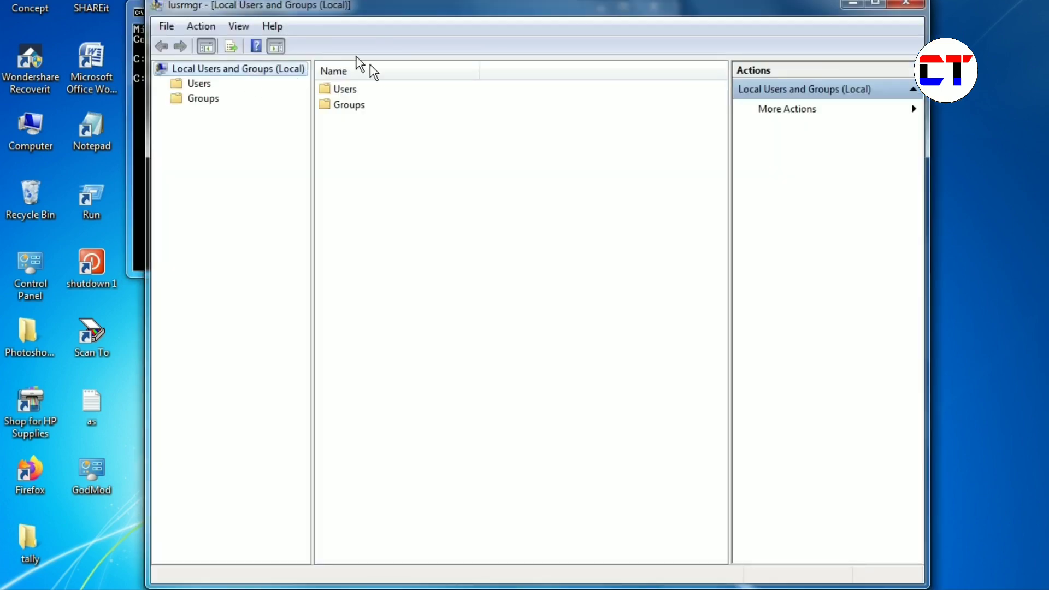
{"action": "left_click", "coordinate": [342, 90]}
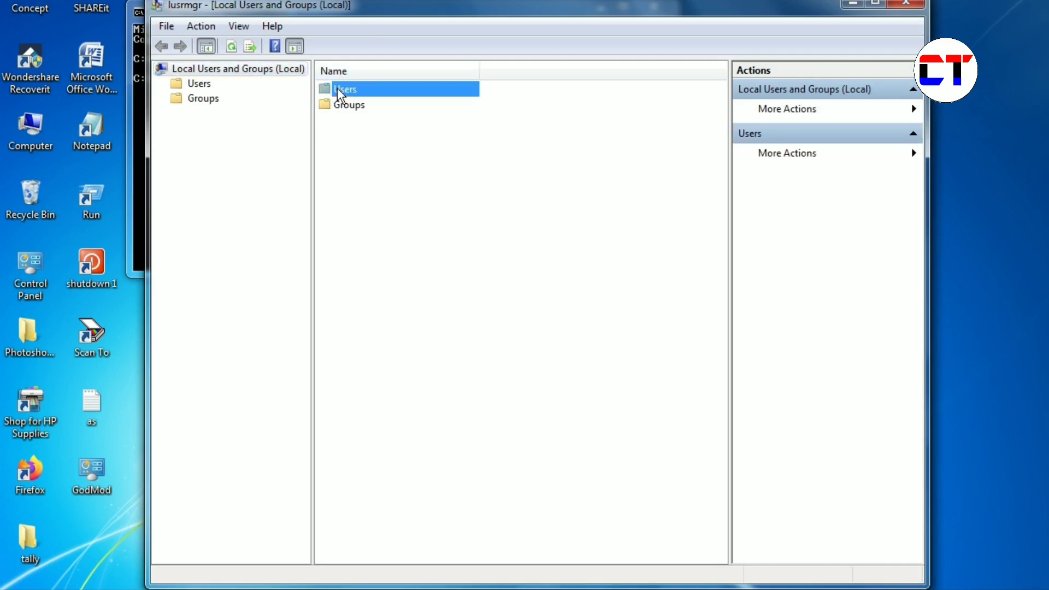
{"action": "left_click", "coordinate": [209, 83]}
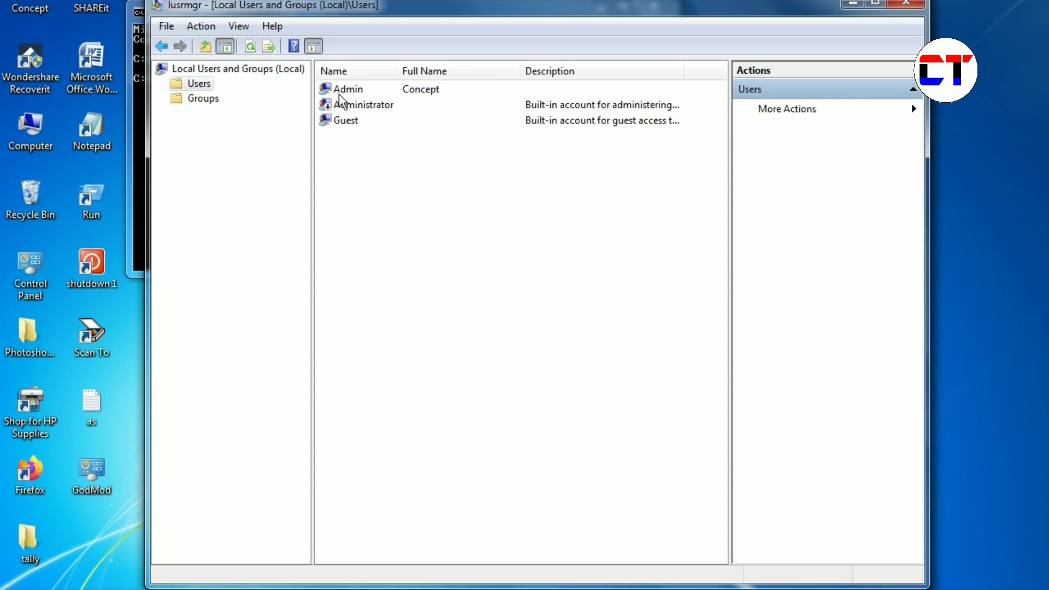
{"action": "left_click", "coordinate": [410, 92]}
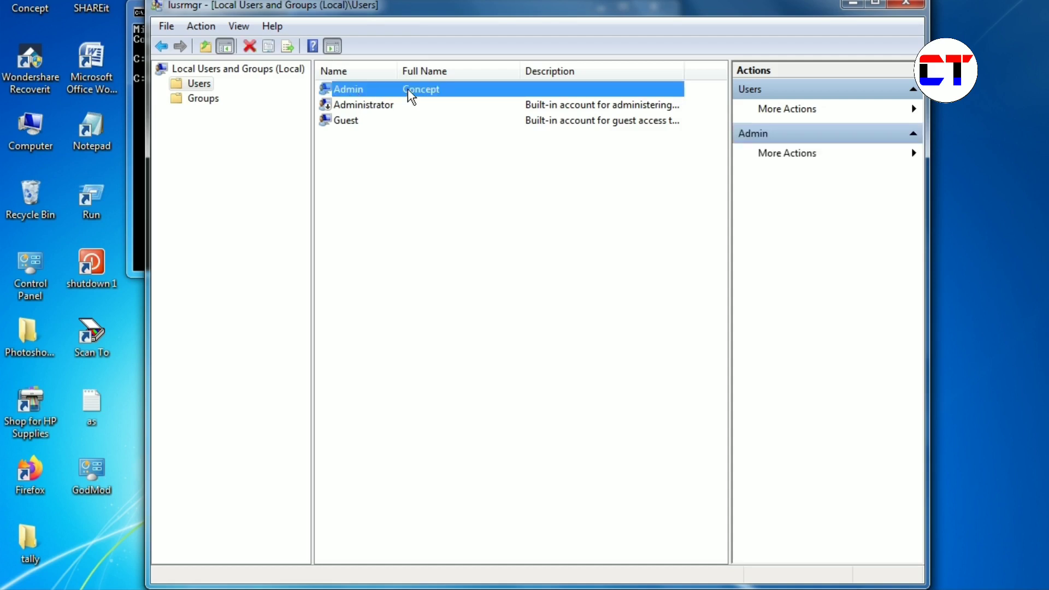
{"action": "right_click", "coordinate": [408, 88]}
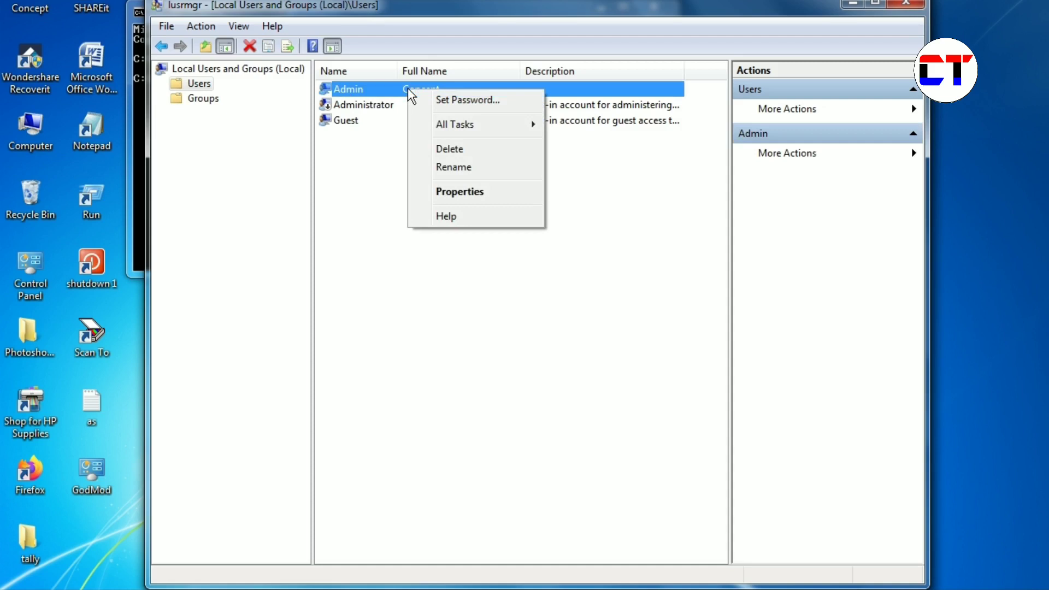
{"action": "left_click", "coordinate": [451, 100]}
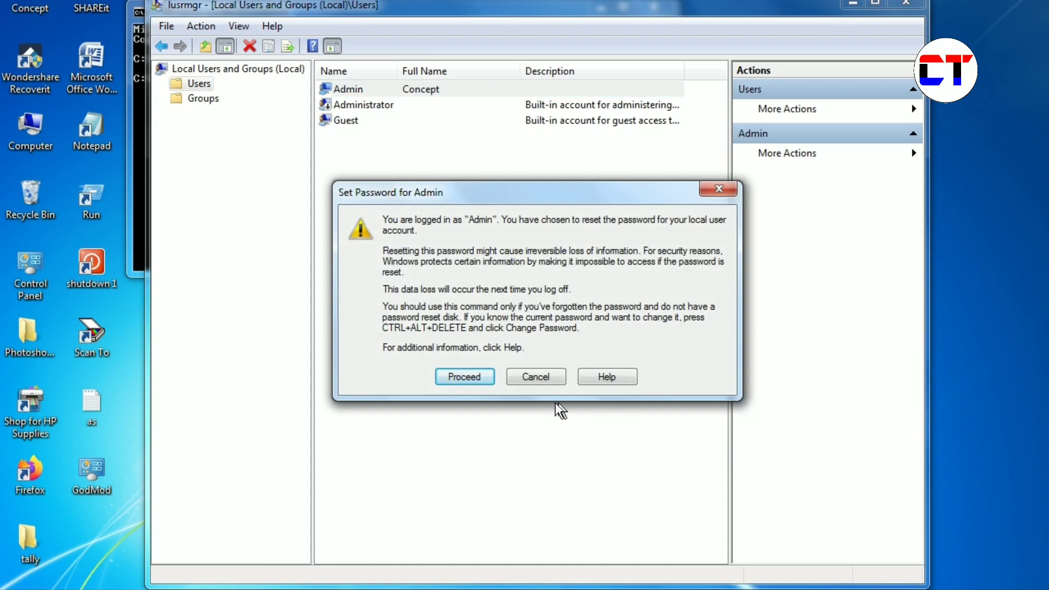
- Proceed past the warning, enter and confirm a new Admin password, and acknowledge it's set
{"action": "left_click", "coordinate": [472, 377]}
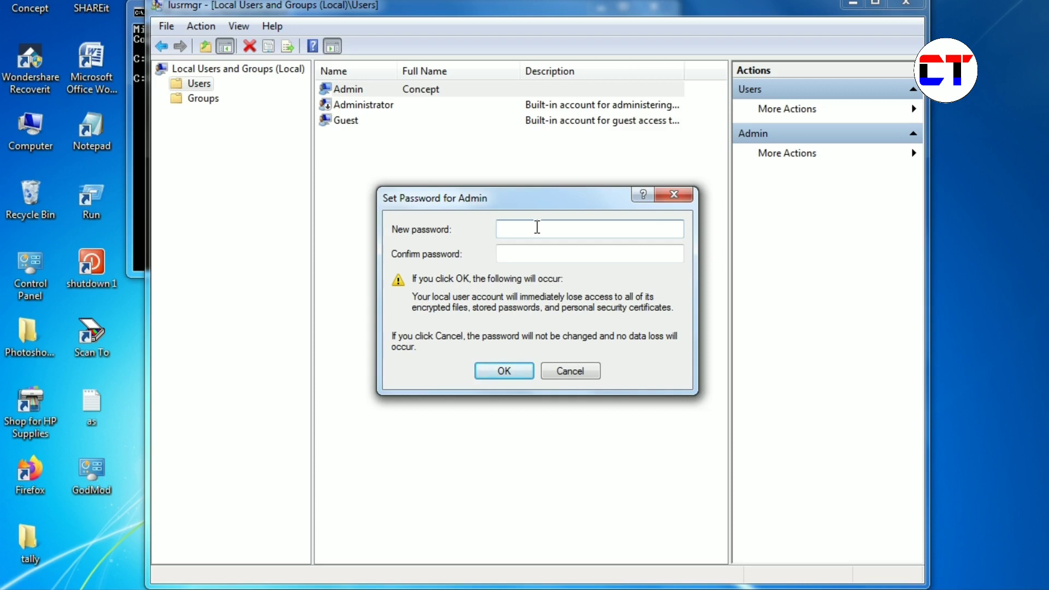
{"action": "type", "text": "1234567890"}
{"action": "left_click", "coordinate": [523, 259]}
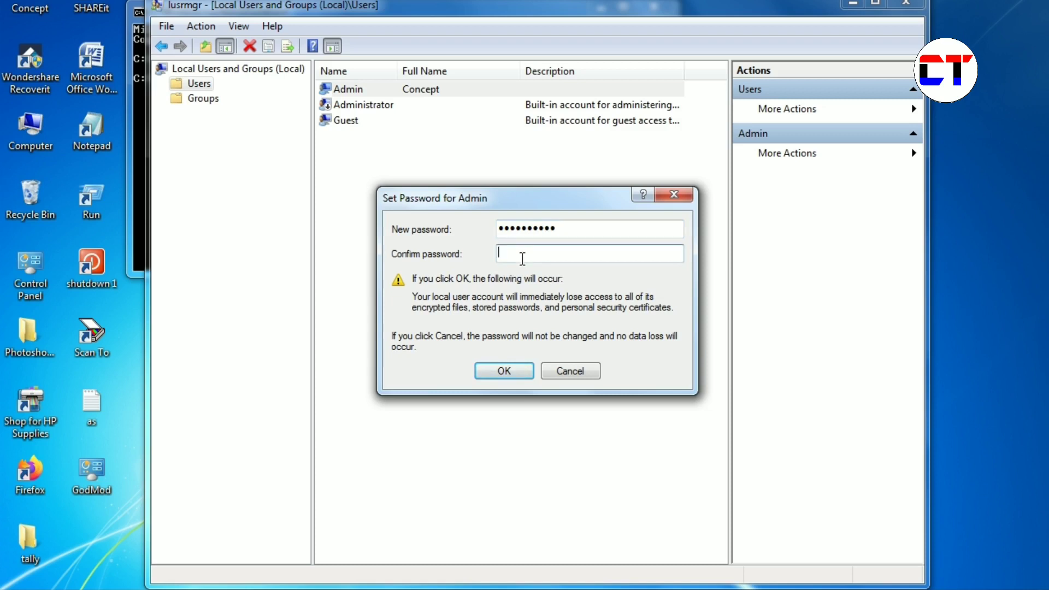
{"action": "type", "text": "**********"}
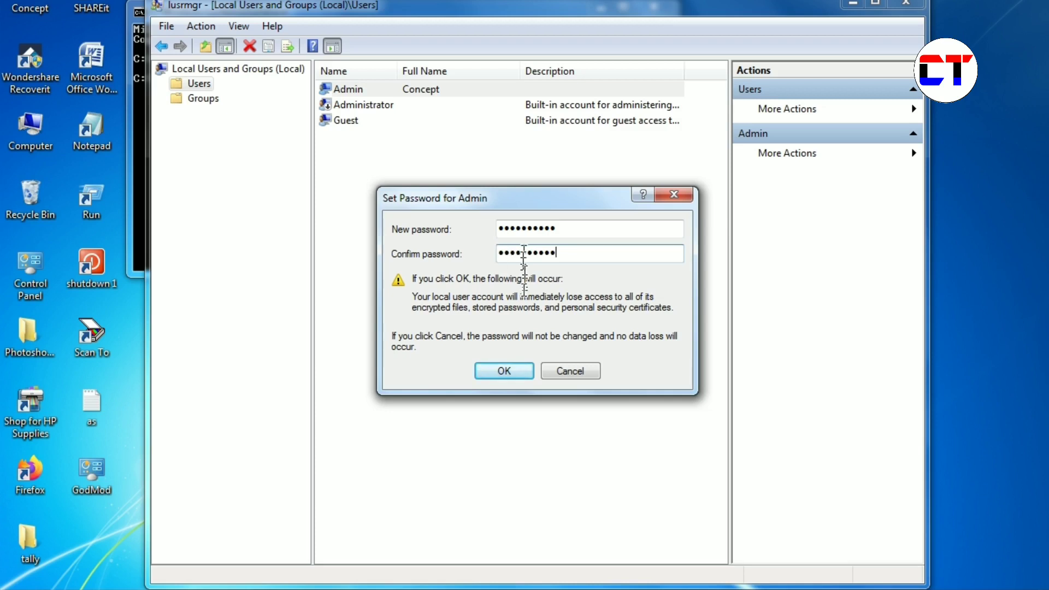
{"action": "left_click", "coordinate": [510, 372]}
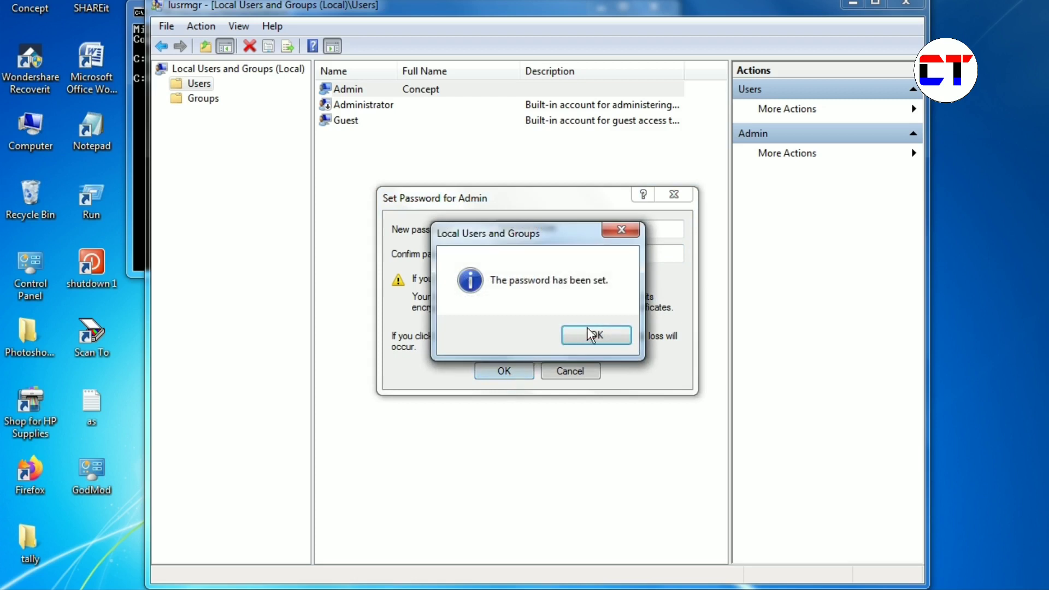
{"action": "left_click", "coordinate": [601, 335]}
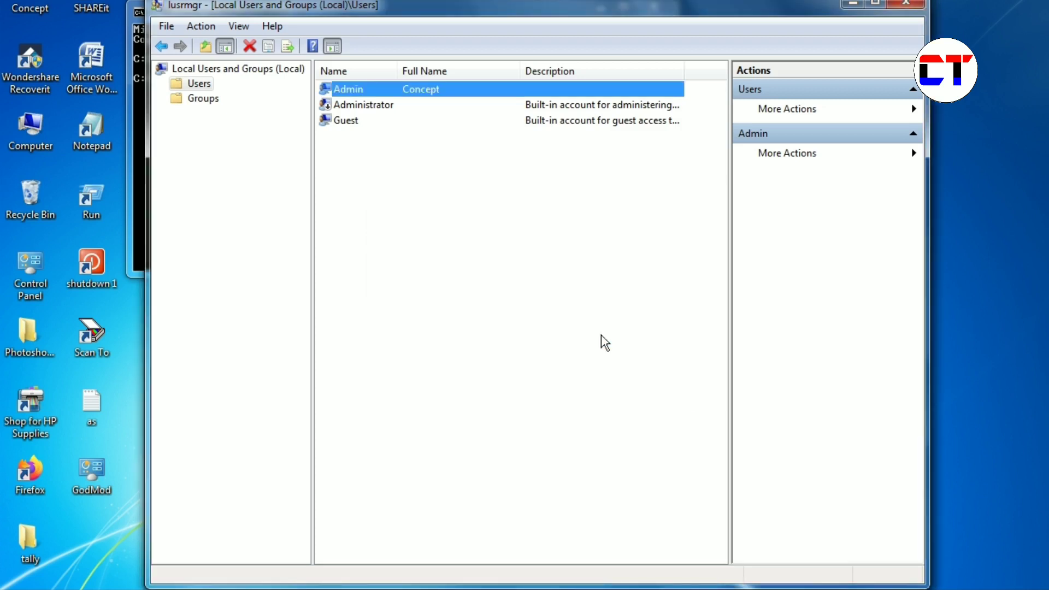
- Close Local Users and Groups and the Command Prompt, then refresh the desktop
{"action": "left_click", "coordinate": [474, 197]}
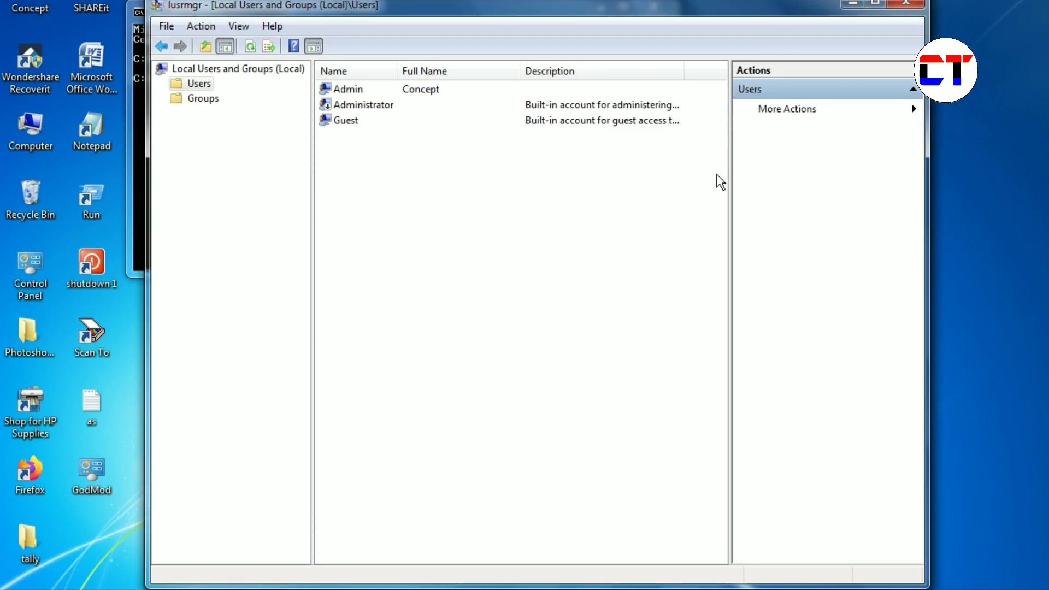
{"action": "left_click", "coordinate": [909, 5]}
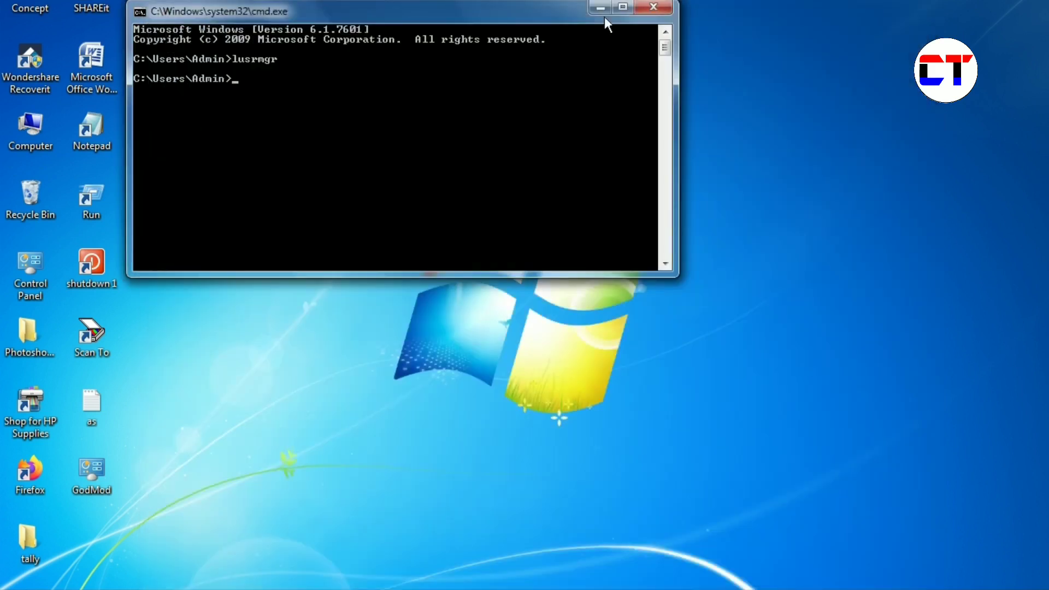
{"action": "left_click", "coordinate": [651, 7]}
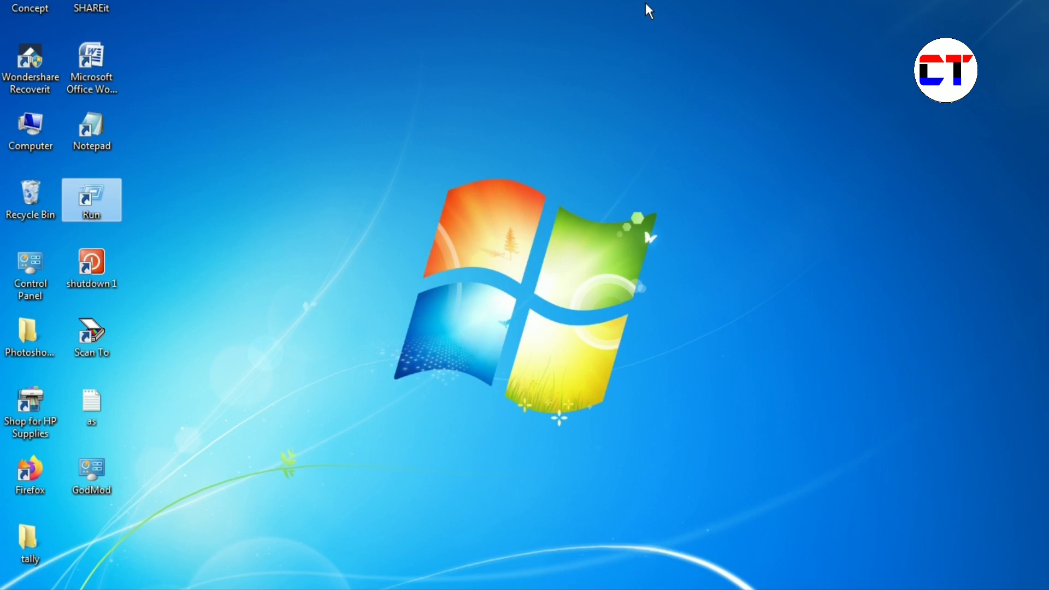
{"action": "right_click", "coordinate": [645, 3]}
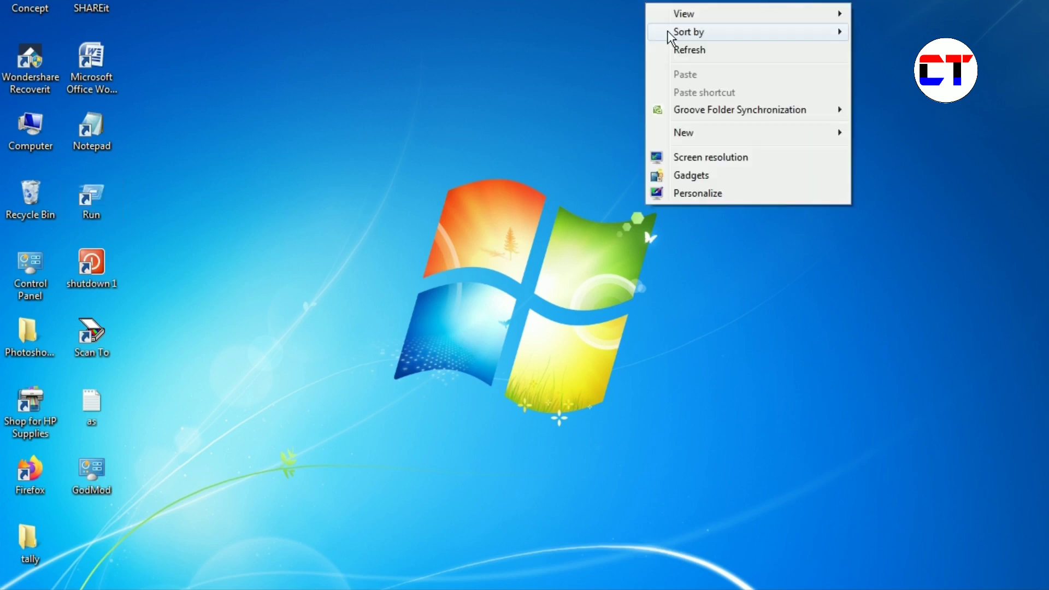
{"action": "left_click", "coordinate": [687, 53]}
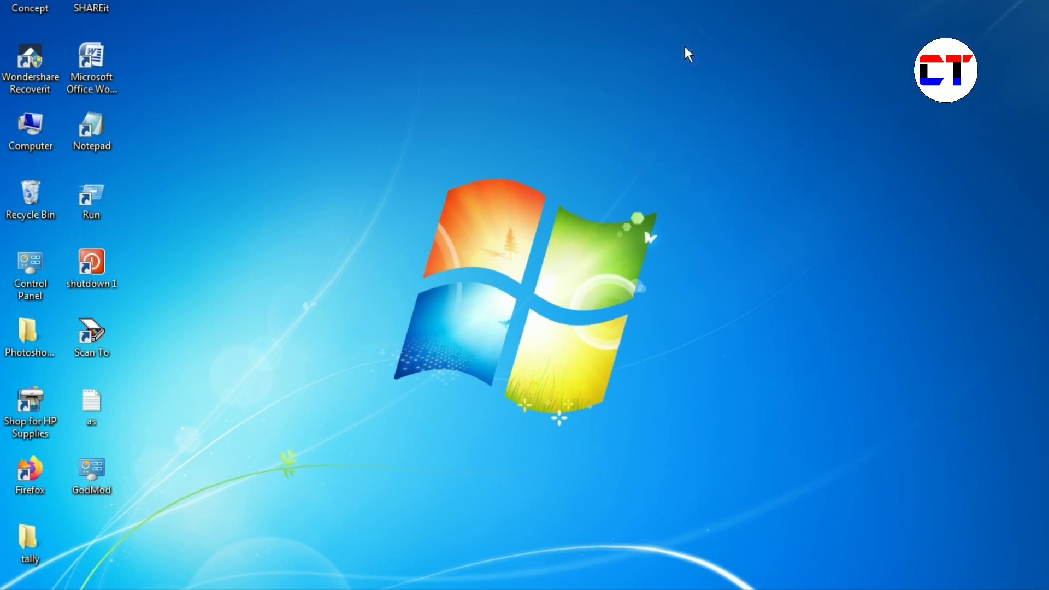